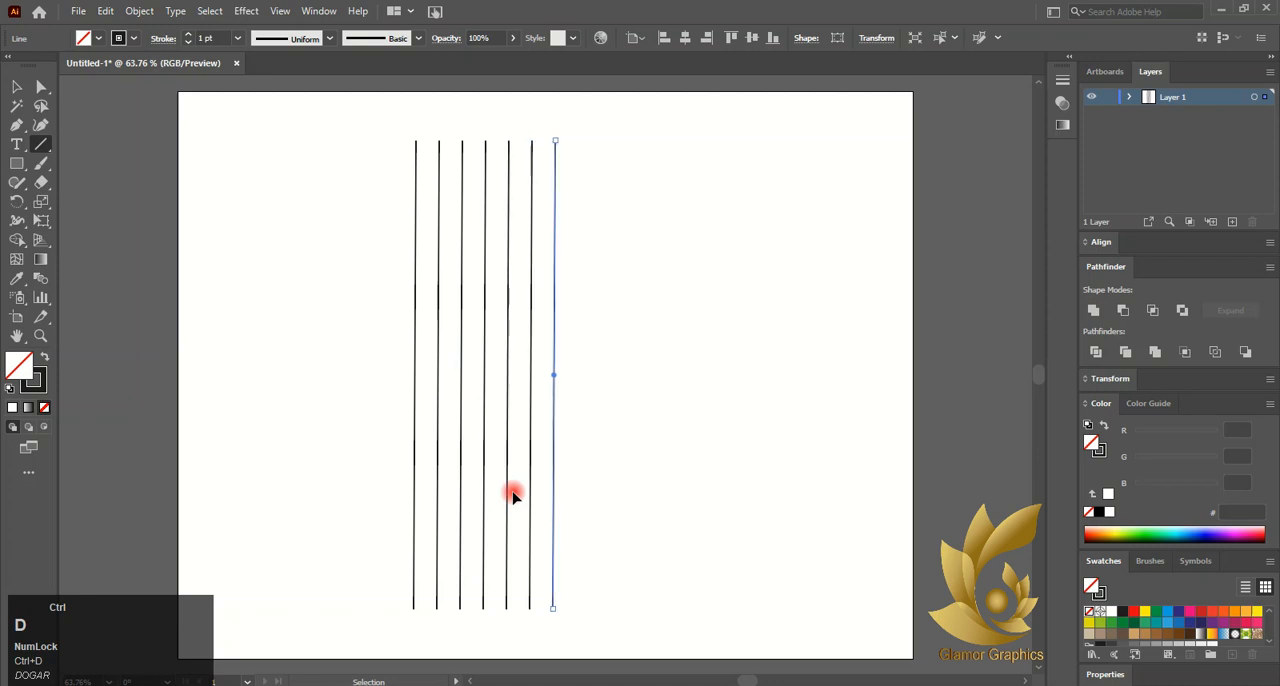
key(ctrl+d)
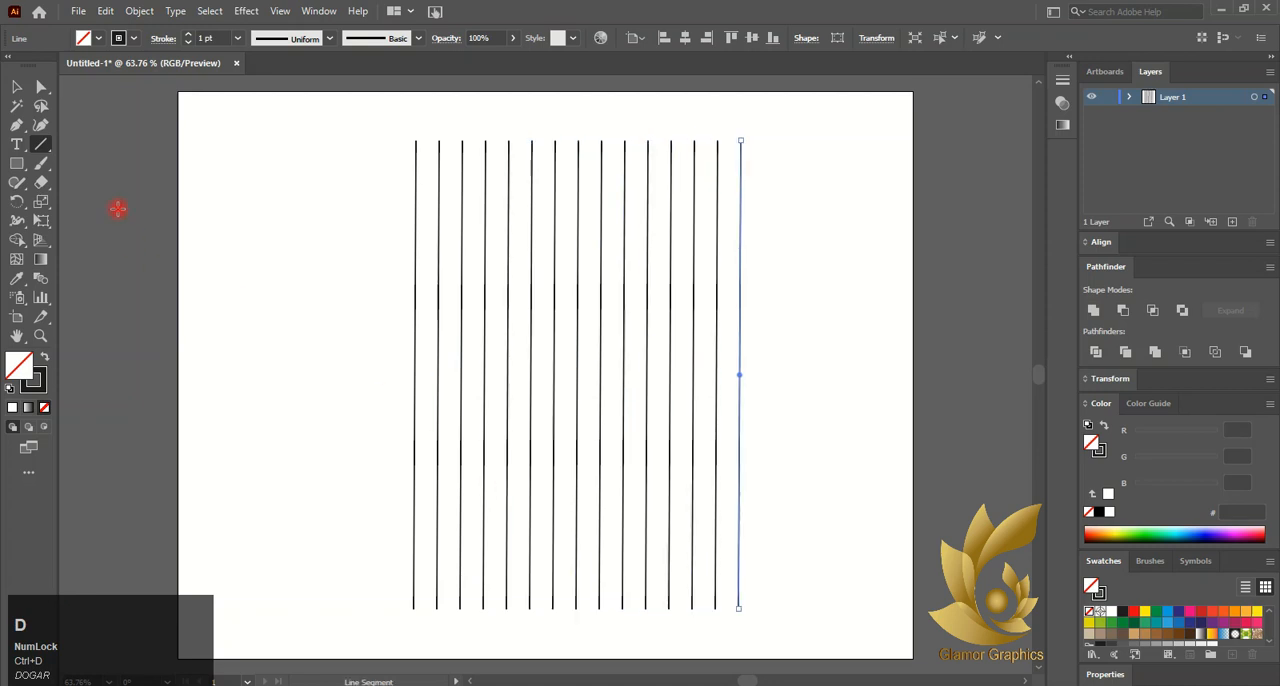
- Repeat the line duplication until there are fifteen evenly spaced vertical lines, and select them all
key(v)
click(291, 180)
drag(388, 106, 737, 312)
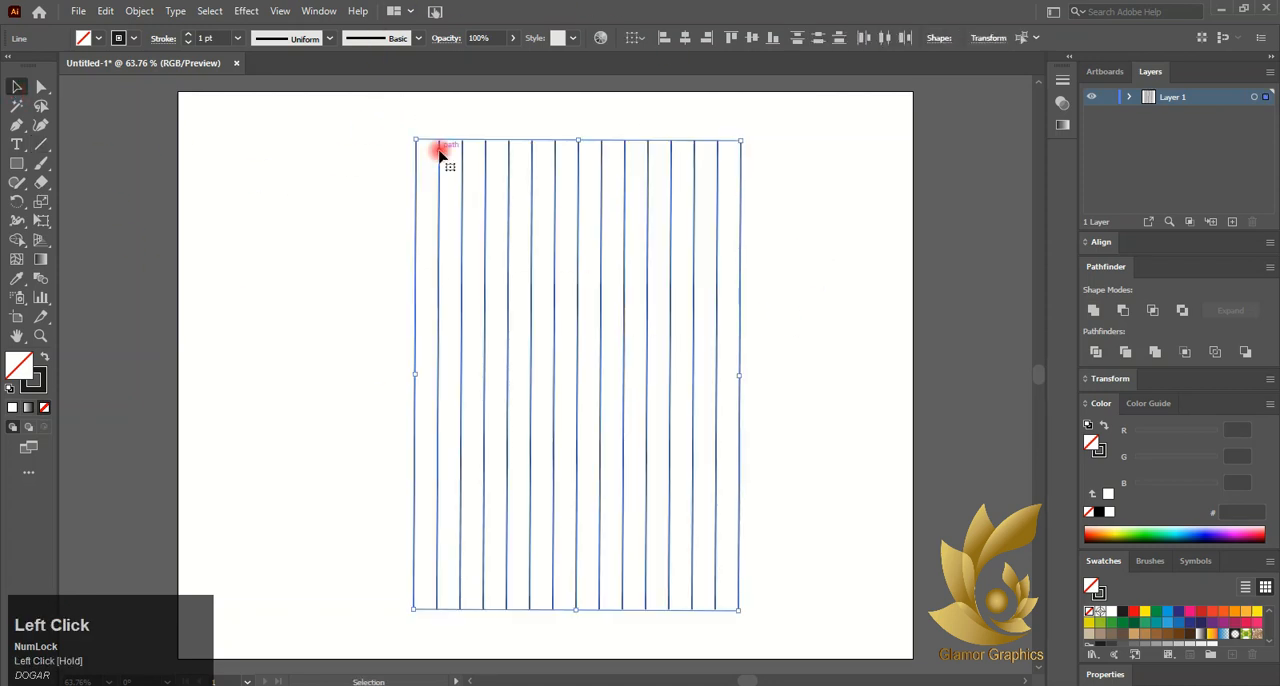
- Try rotating the selected vertical lines themselves by 60° about a point near the upper end of the first line
click(16, 201)
right_click(486, 228)
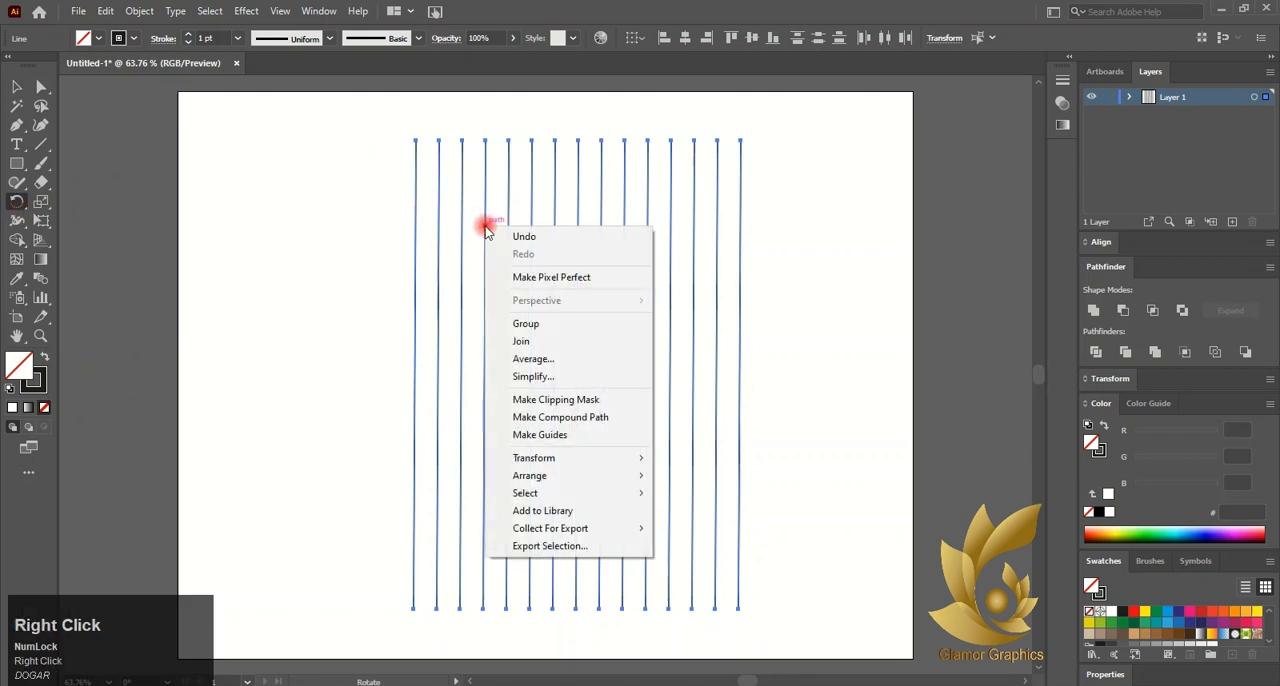
click(477, 240)
key(space)
alt+click(413, 164)
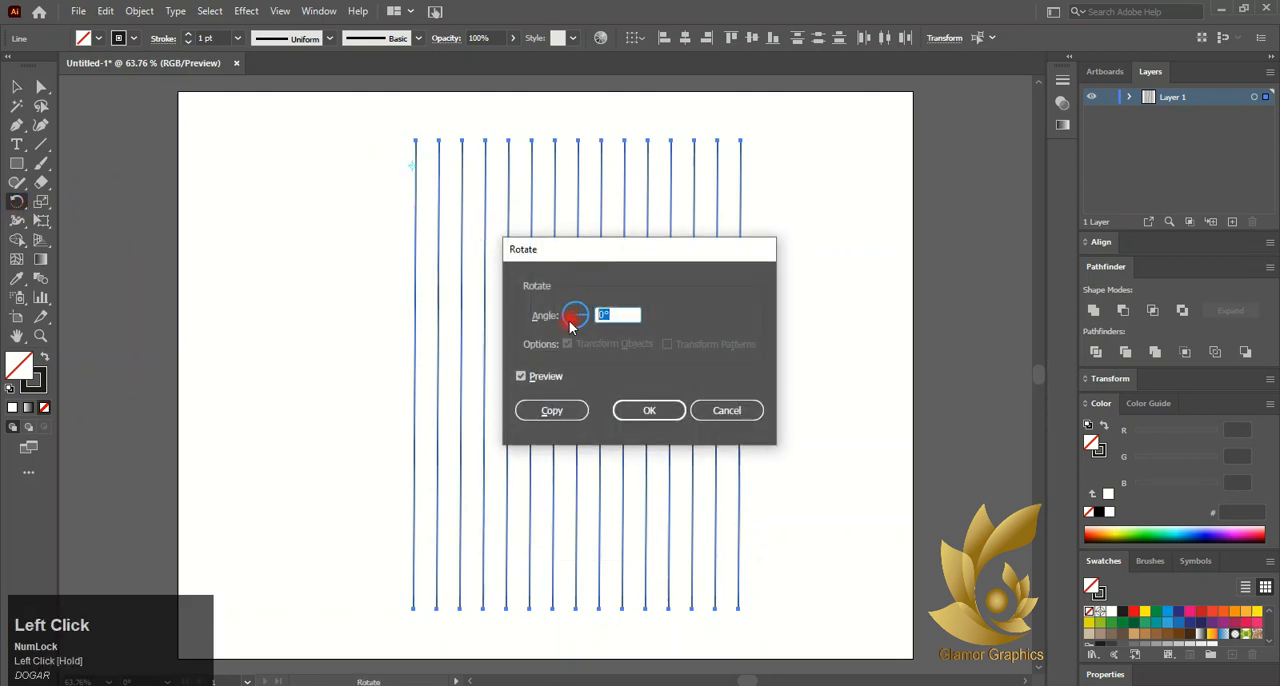
text(60)
click(623, 410)
key(ctrl+z)
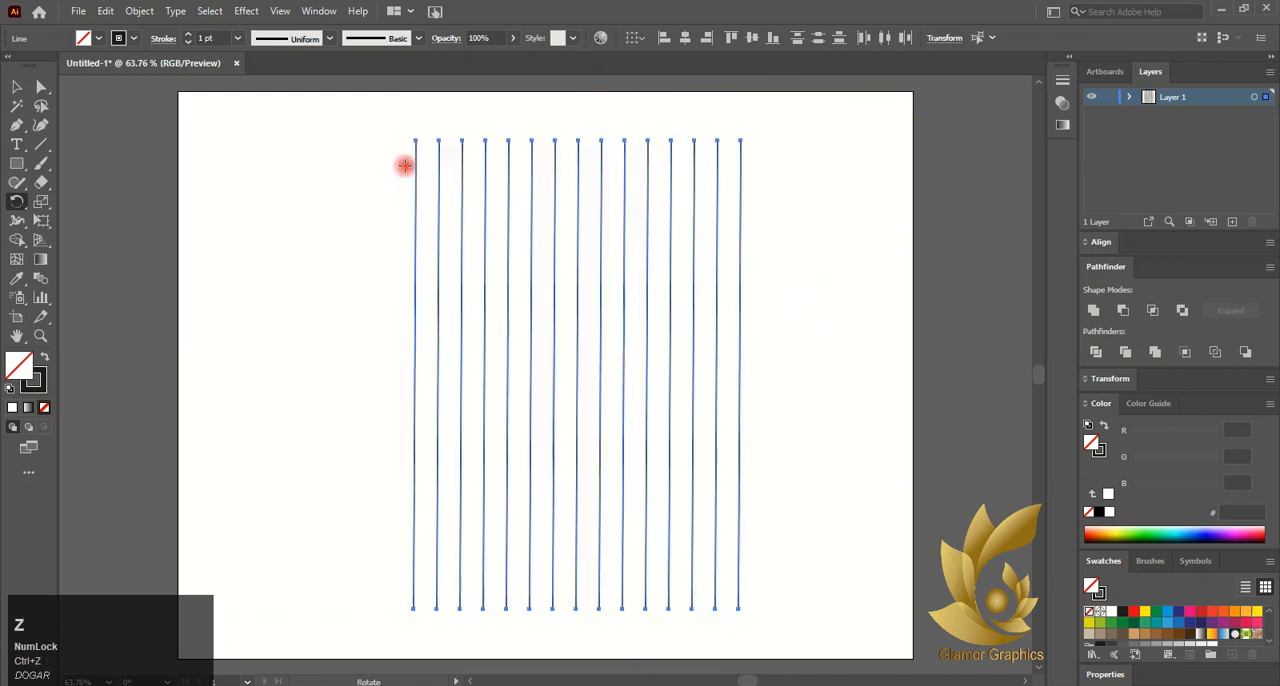
- Create a copy of the vertical lines rotated by 60° and move it so it crosses the middle of the originals
alt+click(413, 166)
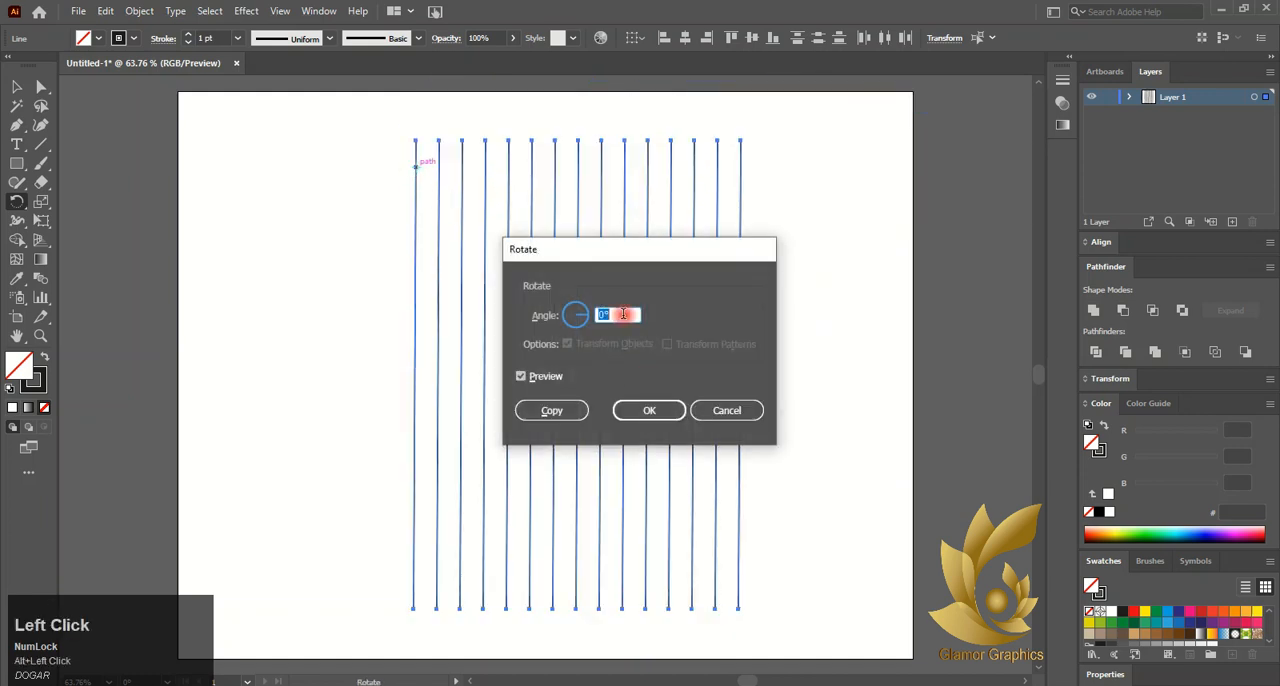
text(60)
click(564, 408)
key(v)
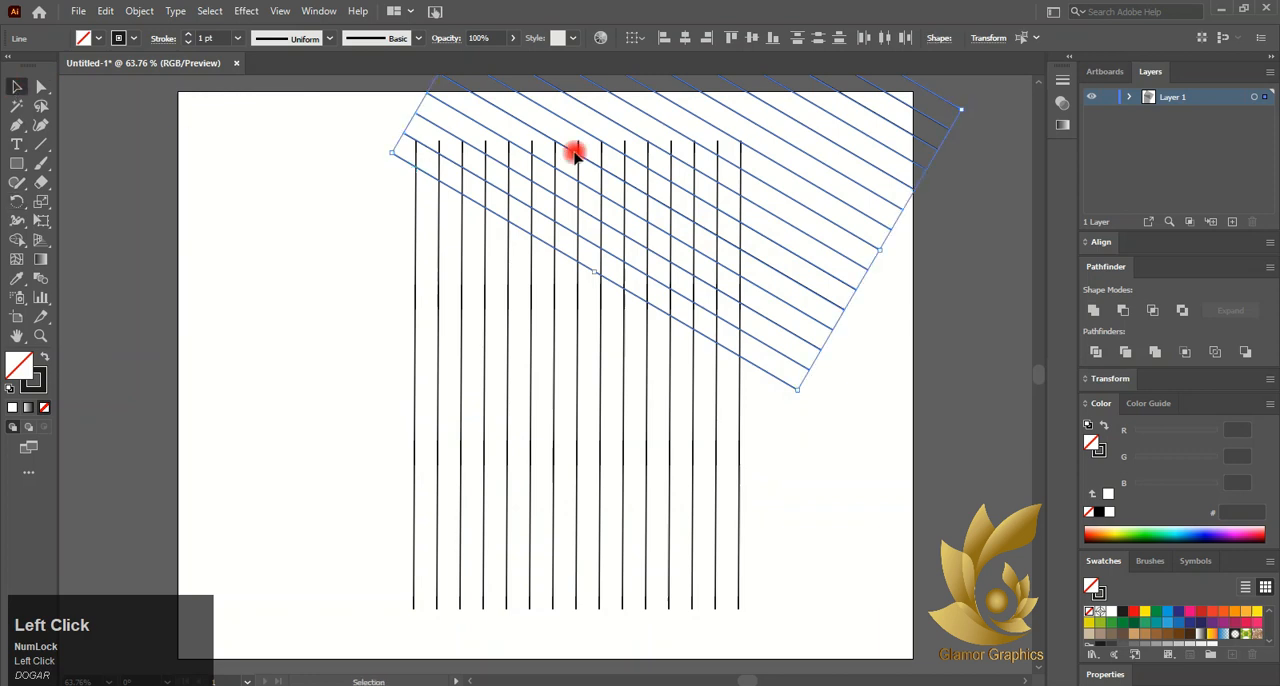
drag(688, 136, 537, 402)
- Create a reflected copy of the slanted lines and shift it to the right across the grid
right_click(537, 402)
mouse_move(600, 300)
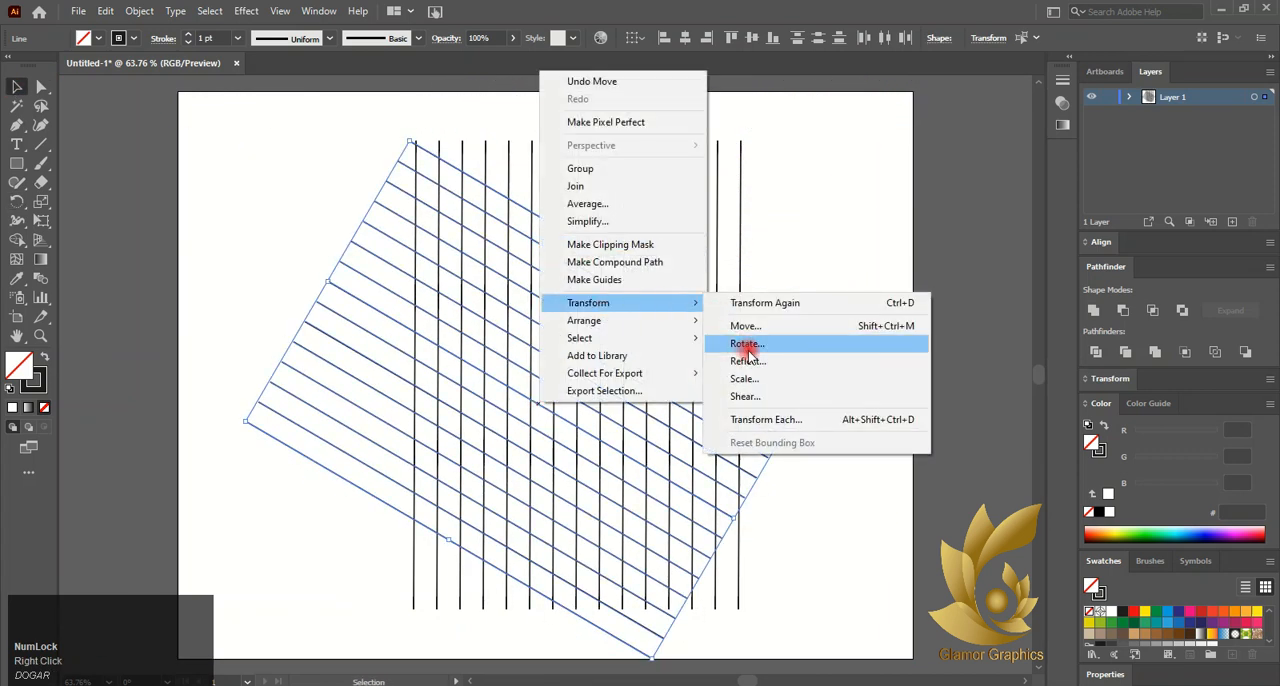
click(750, 358)
click(998, 475)
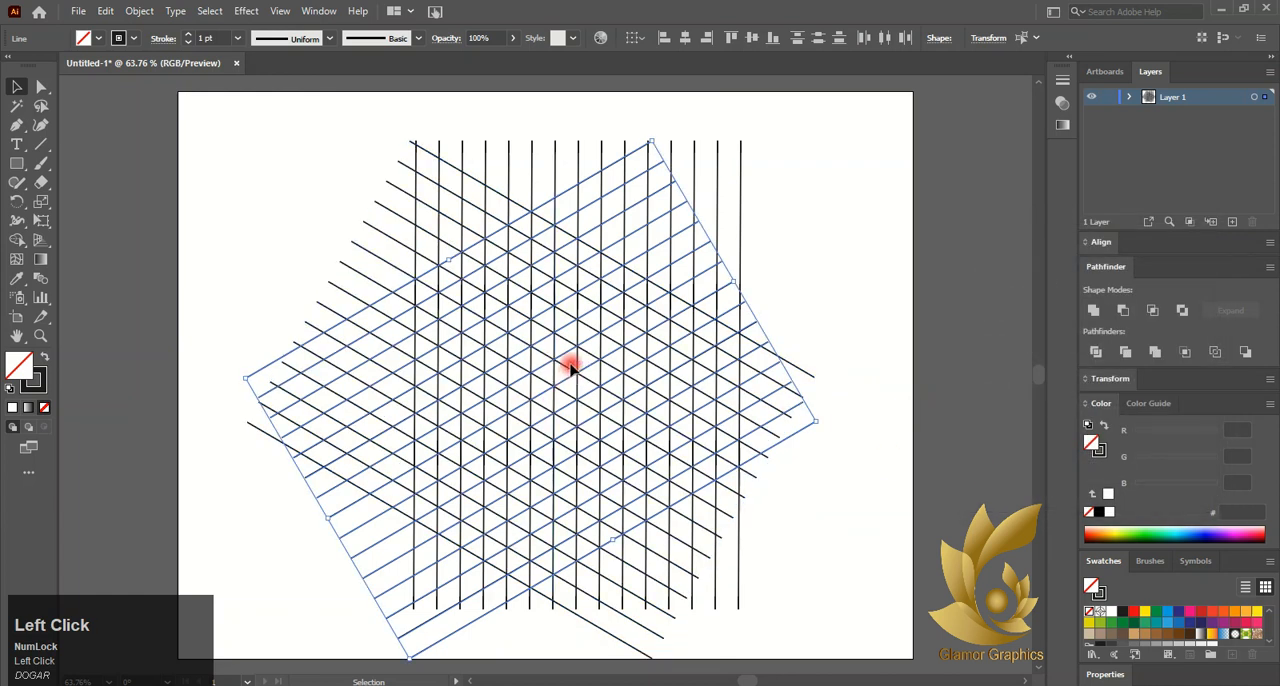
drag(567, 355, 664, 357)
click(246, 209)
- Select all three sets of crossing lines
alt+scroll(246, 209, down, 1)
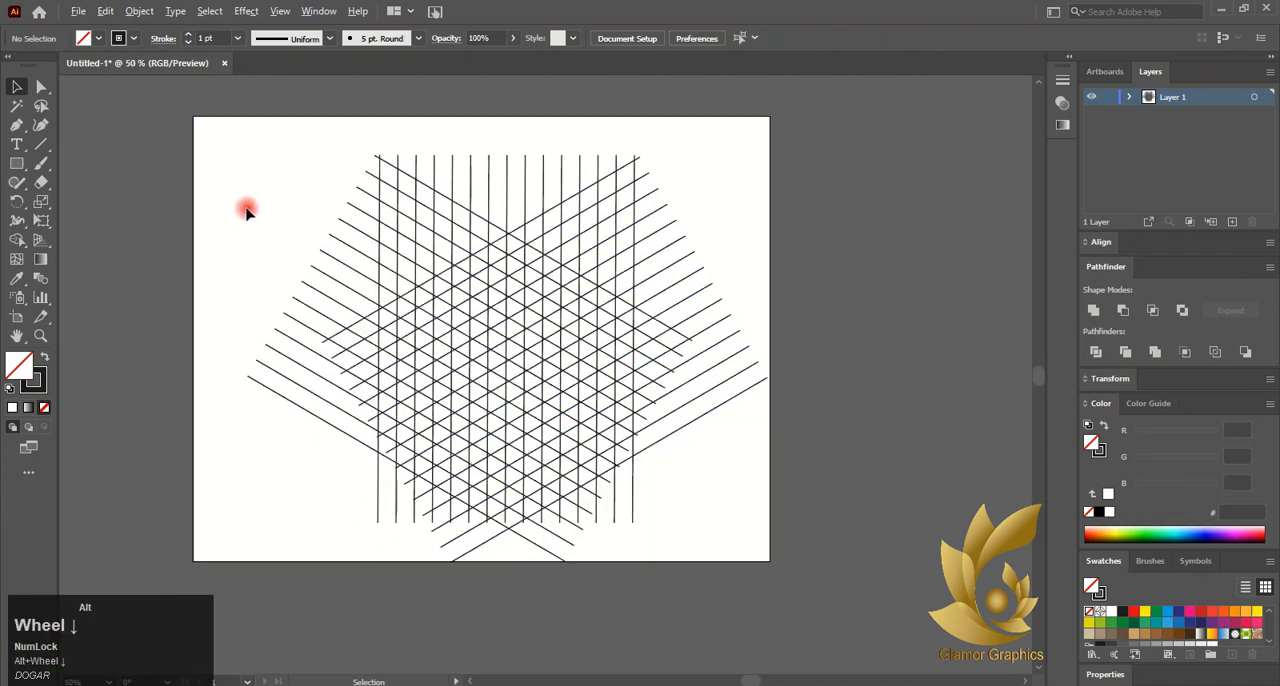
drag(193, 145, 760, 551)
alt+scroll(469, 423, up, 1)
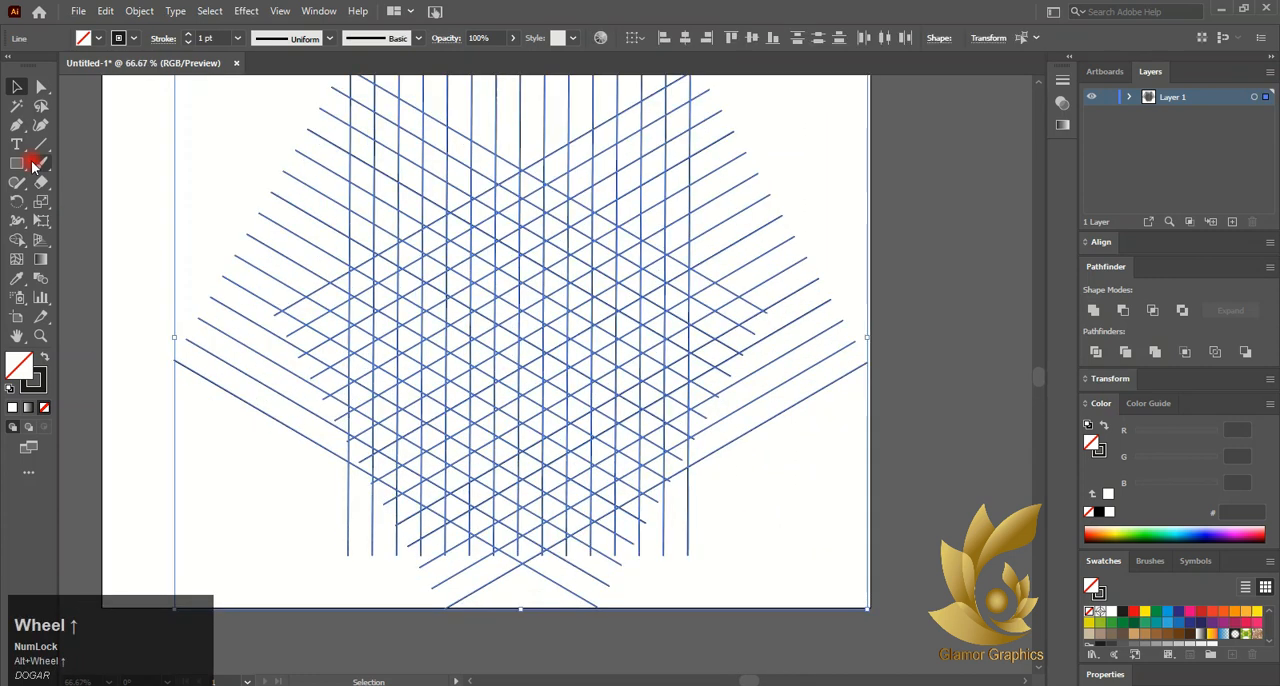
- Try merging grid cells into a band from the grid's upper centre around the left side with the Shape Builder
click(17, 240)
mouse_move(526, 186)
mouse_down()
mouse_move(368, 271)
mouse_move(354, 381)
mouse_move(366, 435)
mouse_move(557, 530)
mouse_up()
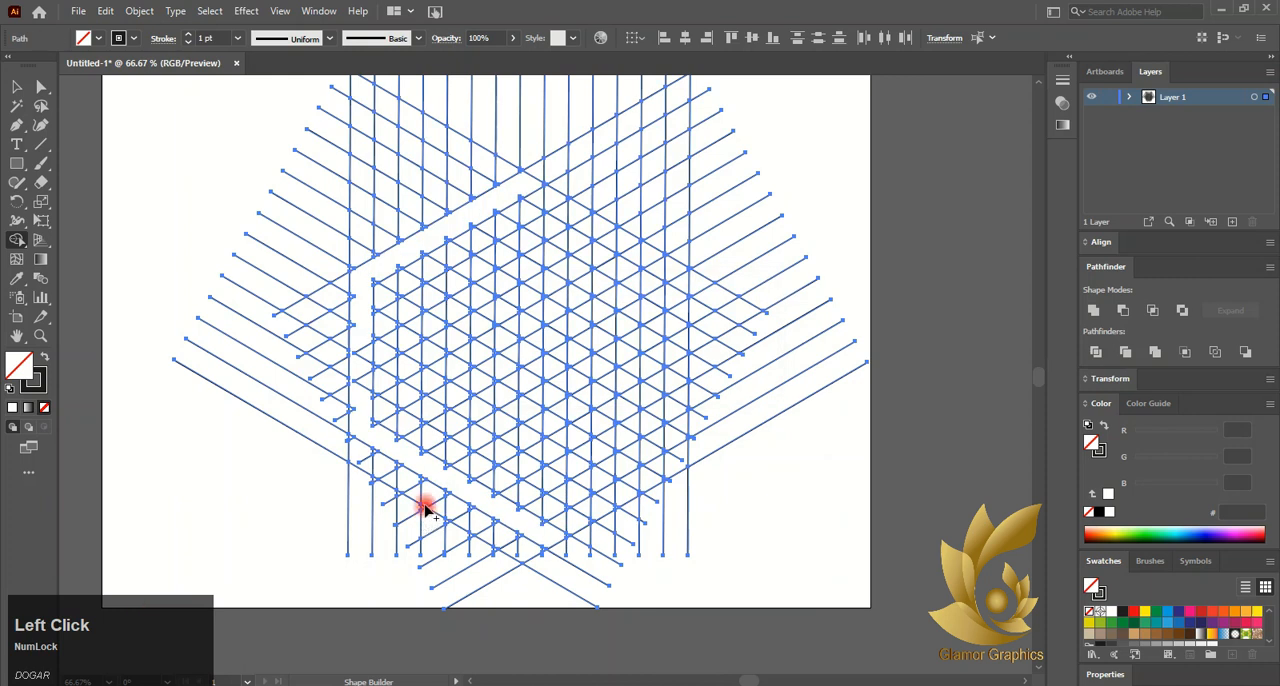
key(ctrl+z)
- Set the fill to CMYK Red for building shapes from the selected grid
click(101, 38)
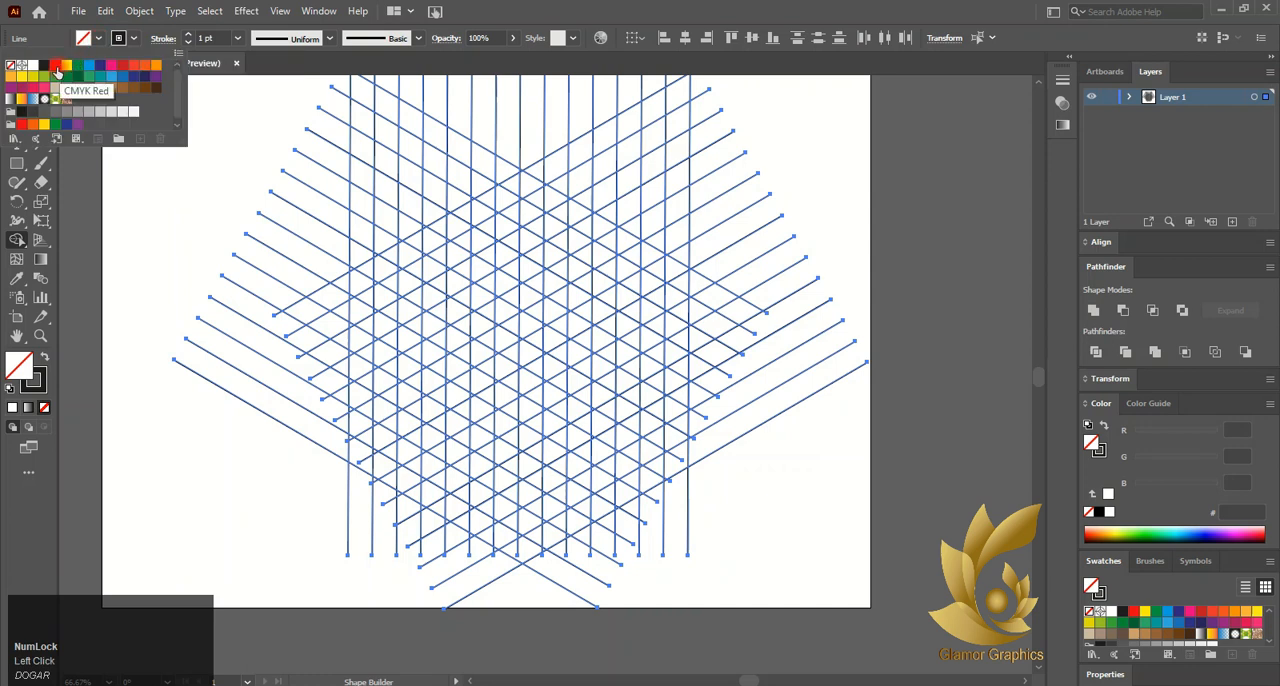
click(129, 86)
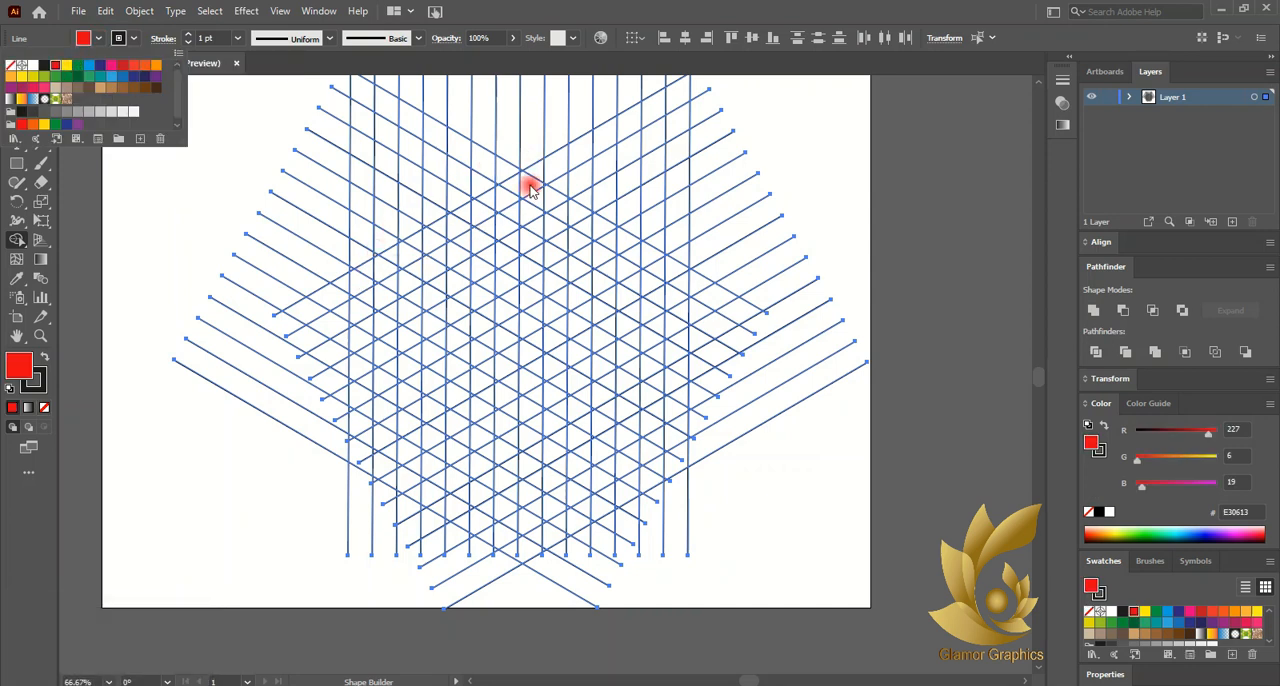
click(20, 241)
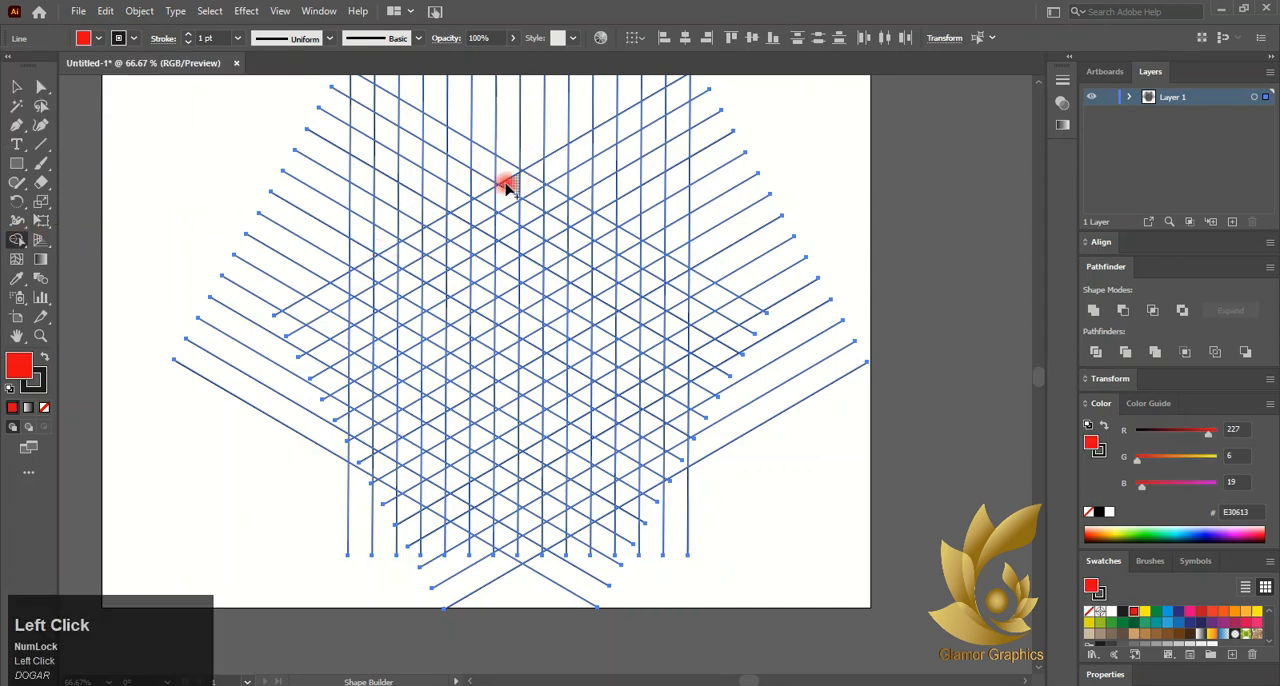
- Merge grid cells with the Shape Builder into the upper-left, left and lower-left bands of a hexagonal spiral's outer ring
drag(510, 185, 404, 241)
key(ctrl+z)
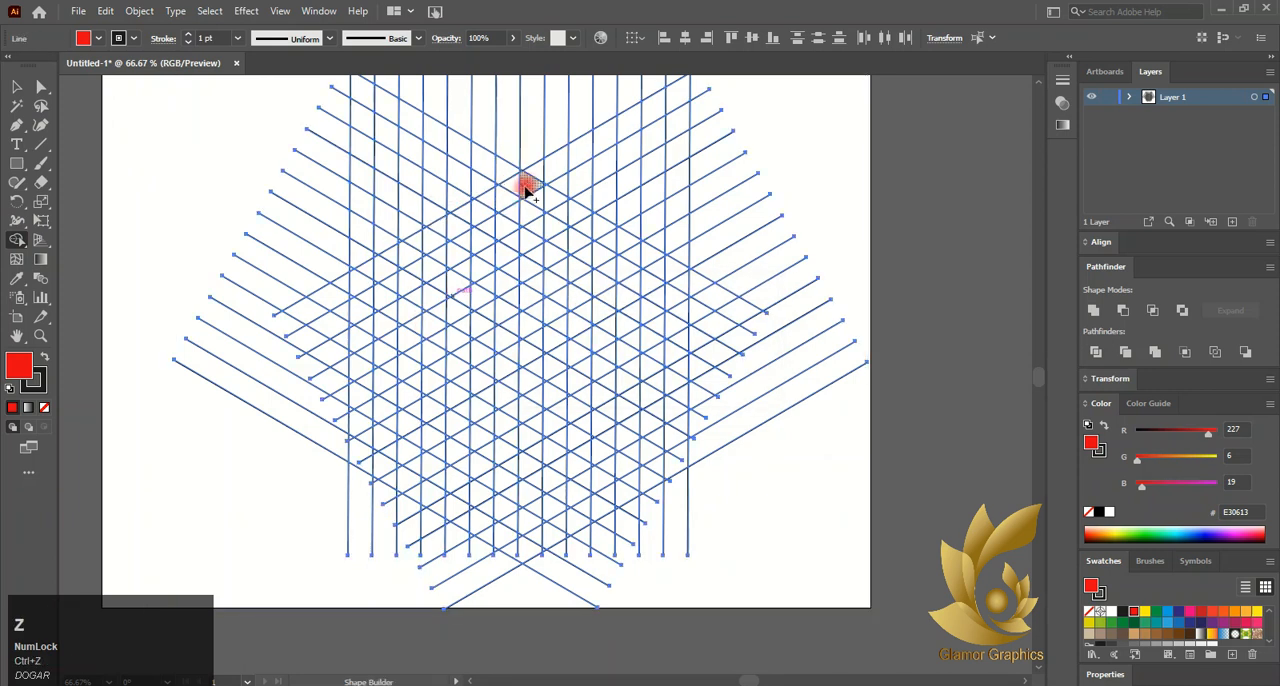
mouse_move(523, 186)
mouse_down()
mouse_move(386, 271)
mouse_move(386, 316)
mouse_up()
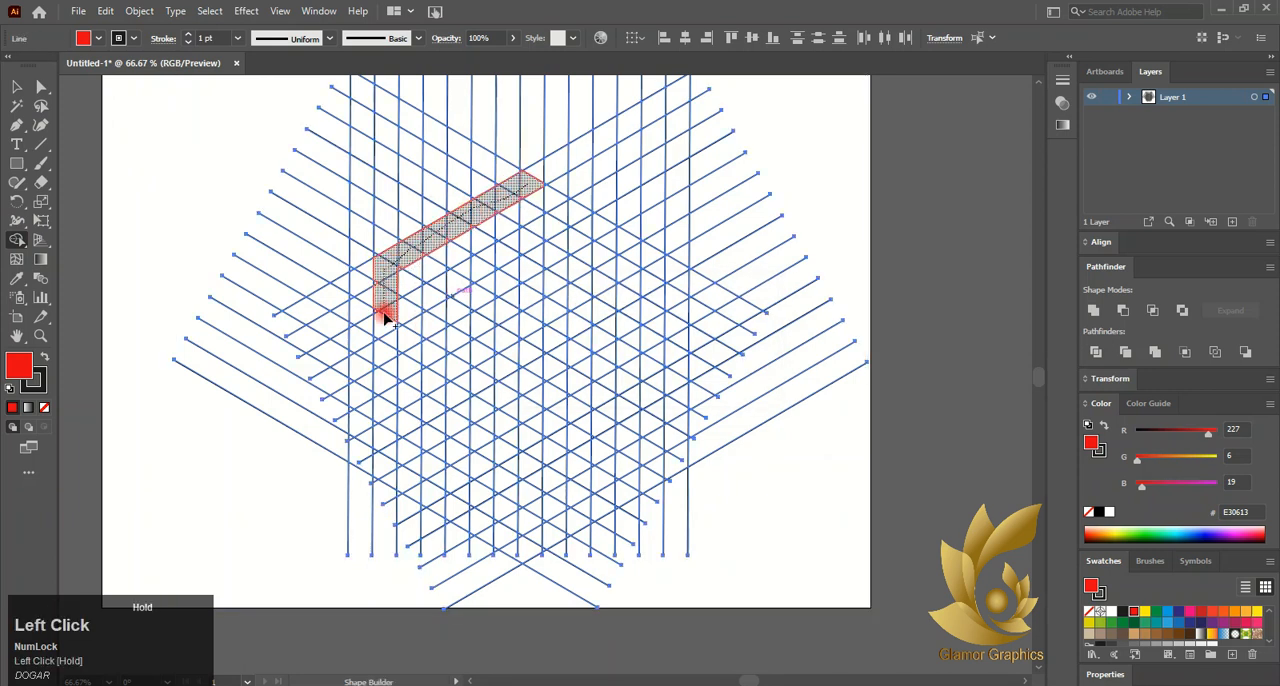
mouse_move(388, 366)
mouse_down()
mouse_move(384, 443)
mouse_move(526, 518)
mouse_move(515, 505)
mouse_up()
key(ctrl+z)
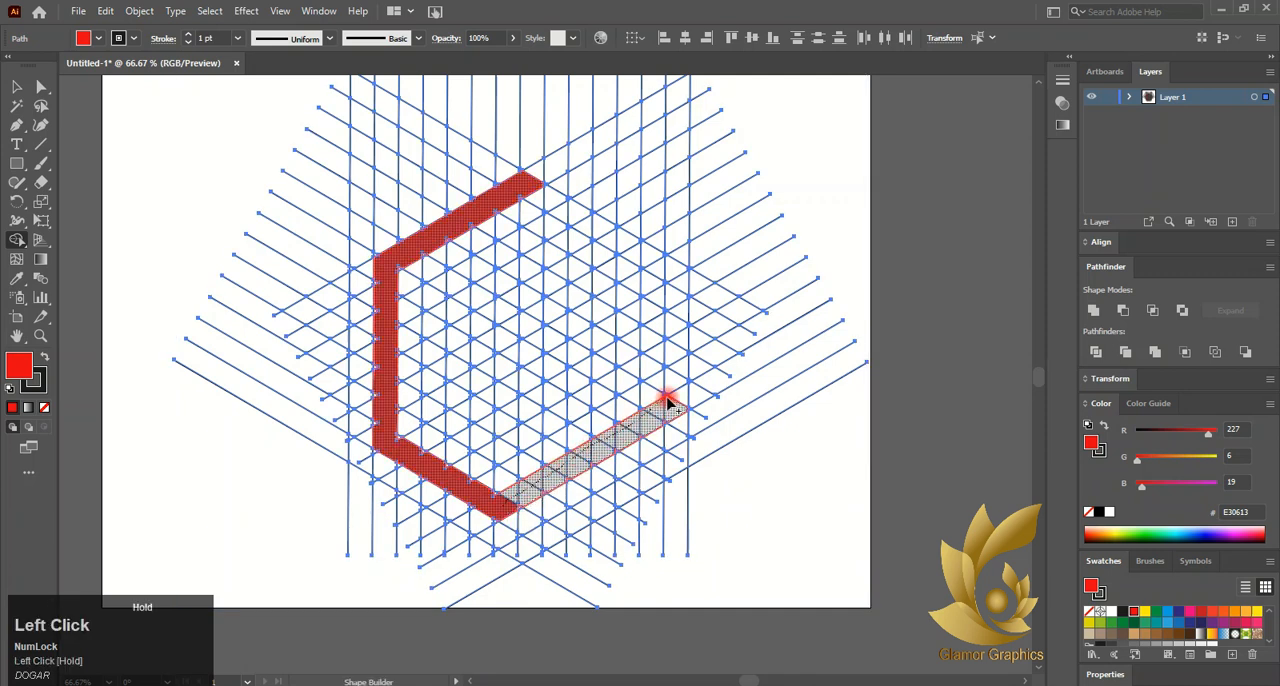
drag(672, 402, 664, 372)
key(ctrl+z)
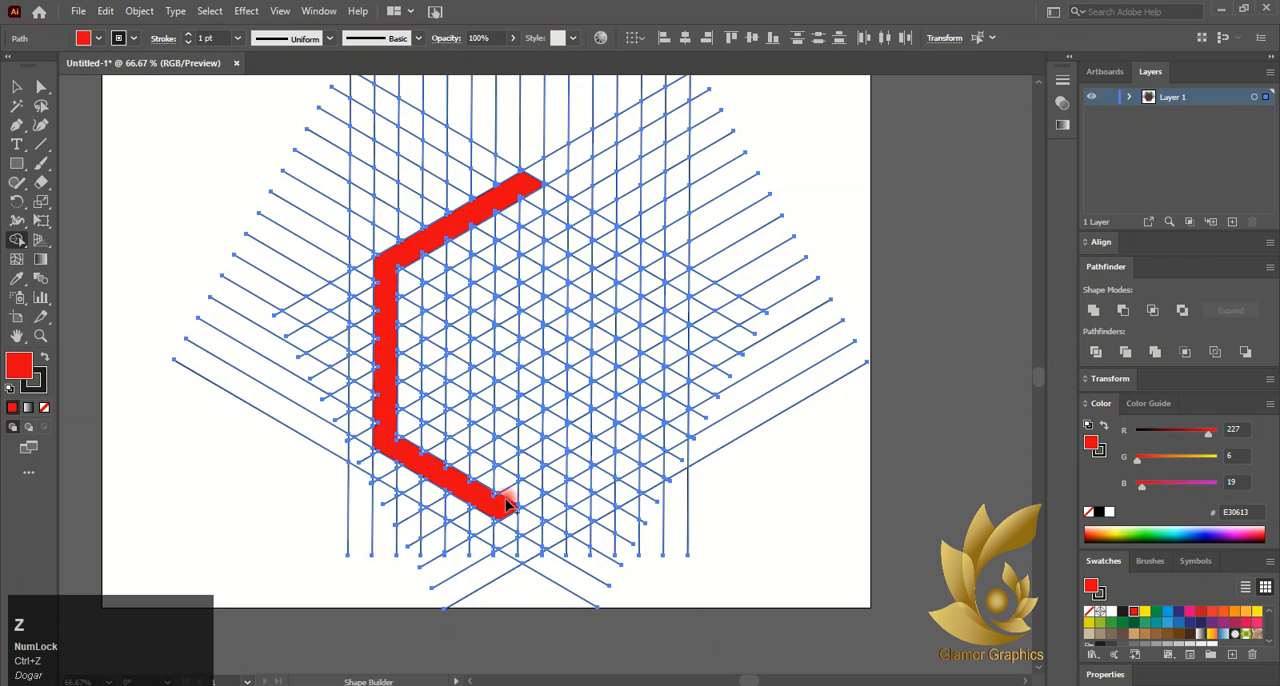
- Extend the red spiral along its lower-right, right and upper-right sides and into the start of the second ring
mouse_move(507, 505)
mouse_down()
mouse_move(606, 434)
mouse_move(659, 416)
mouse_move(655, 402)
mouse_up()
mouse_move(652, 341)
mouse_down()
mouse_move(651, 286)
mouse_move(546, 224)
mouse_move(509, 255)
mouse_up()
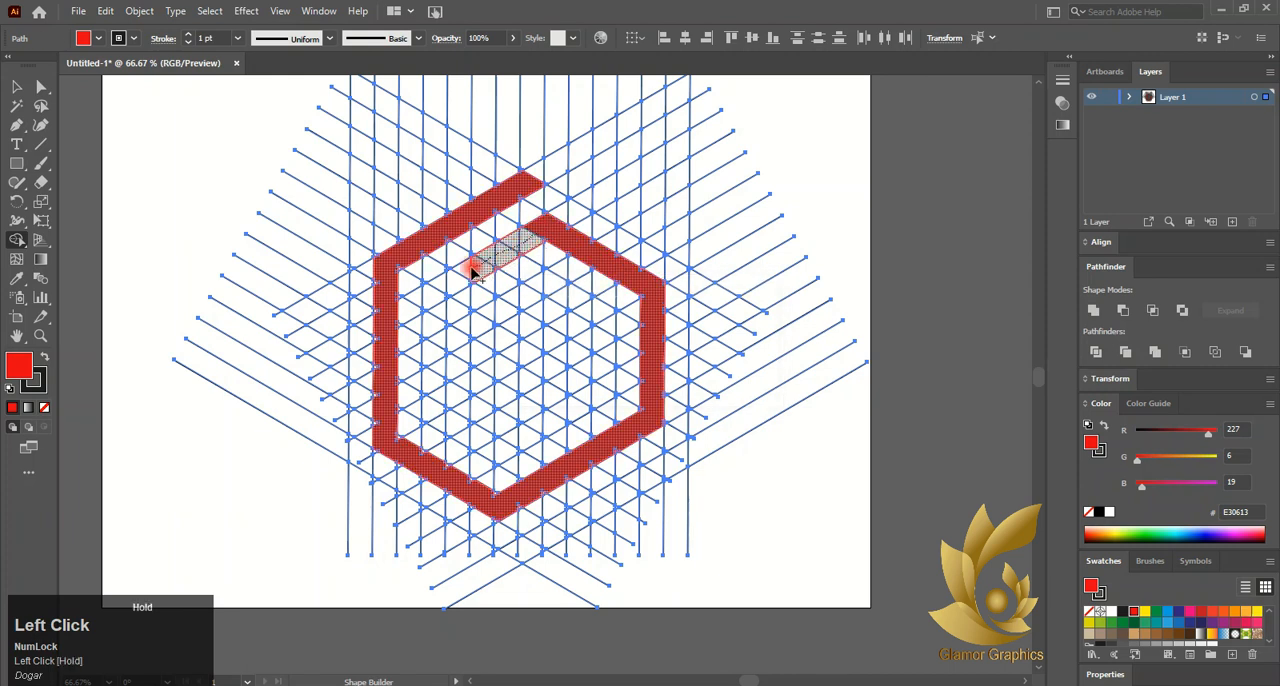
drag(444, 289, 428, 436)
key(ctrl+z)
- Continue merging cells inward through the spiral's inner rings until the red band ends at the centre
mouse_move(430, 286)
mouse_down()
mouse_move(433, 413)
mouse_move(512, 452)
mouse_up()
mouse_move(480, 336)
mouse_down()
mouse_move(487, 397)
mouse_move(513, 377)
mouse_move(516, 436)
mouse_move(479, 333)
mouse_move(501, 396)
mouse_up()
key(ctrl+z)
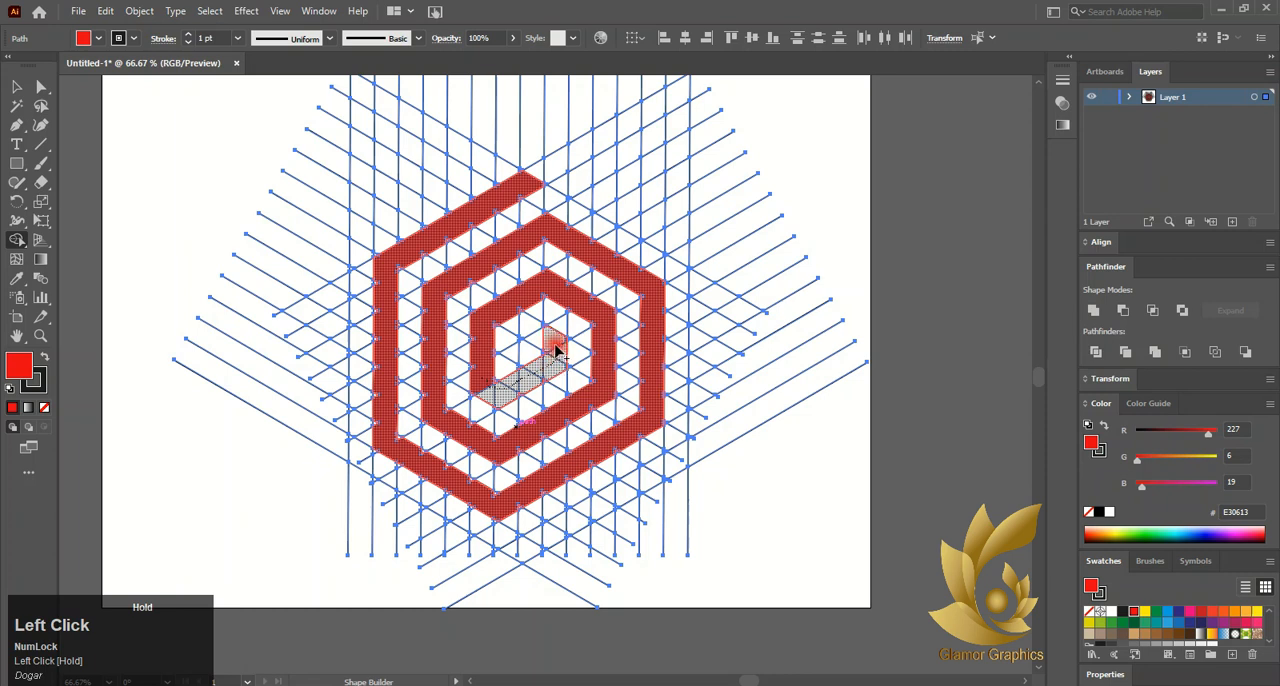
drag(540, 338, 541, 340)
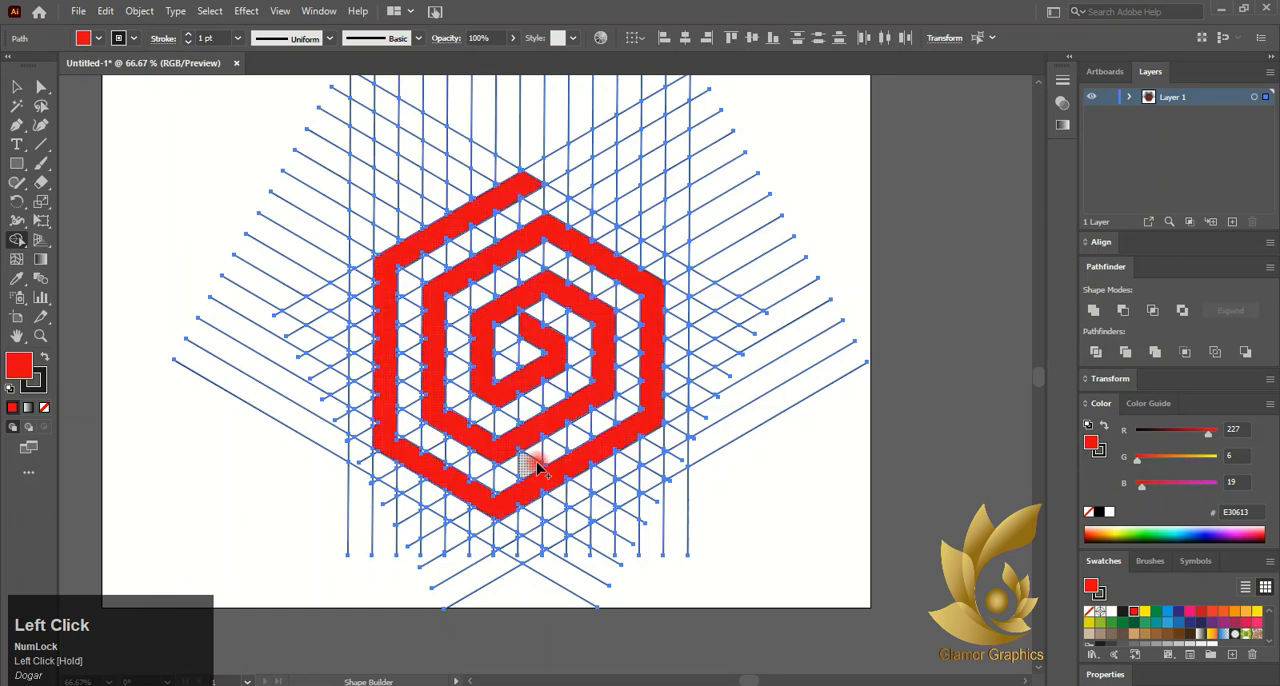
drag(537, 470, 537, 470)
- Merge the small triangular notches along the inner edge of the spiral's outer upper-left band into the red shape
click(10, 88)
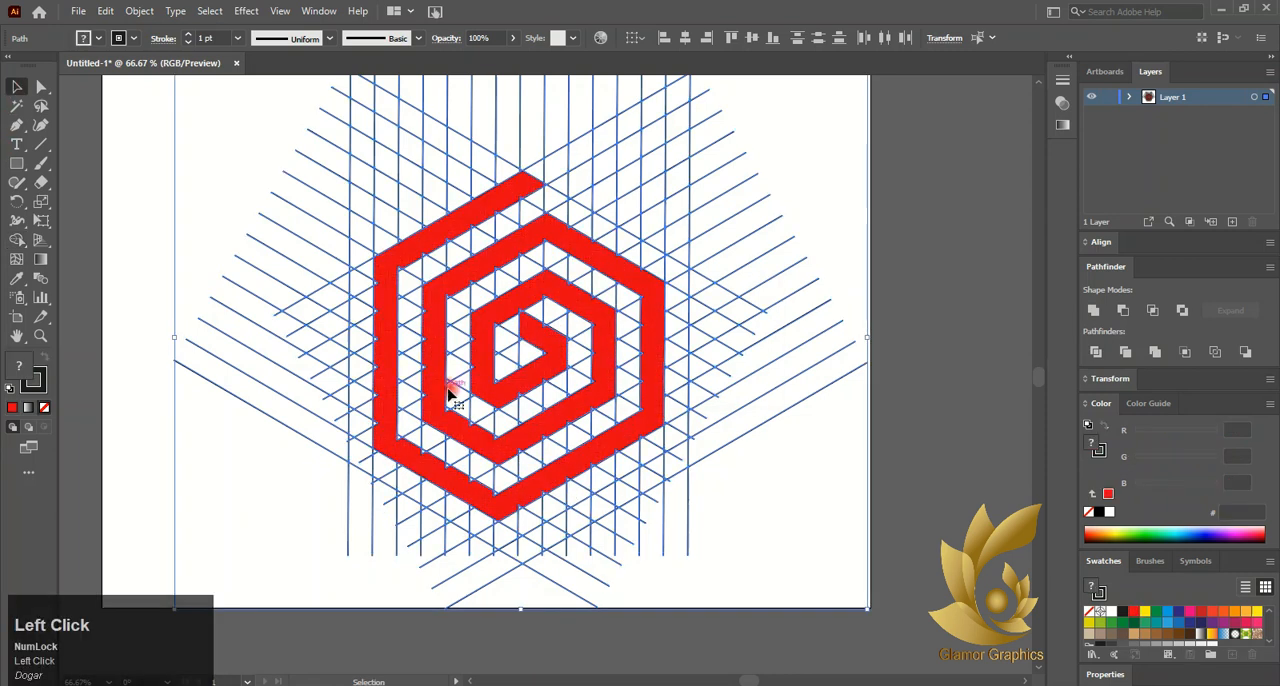
scroll(379, 273, up, 5)
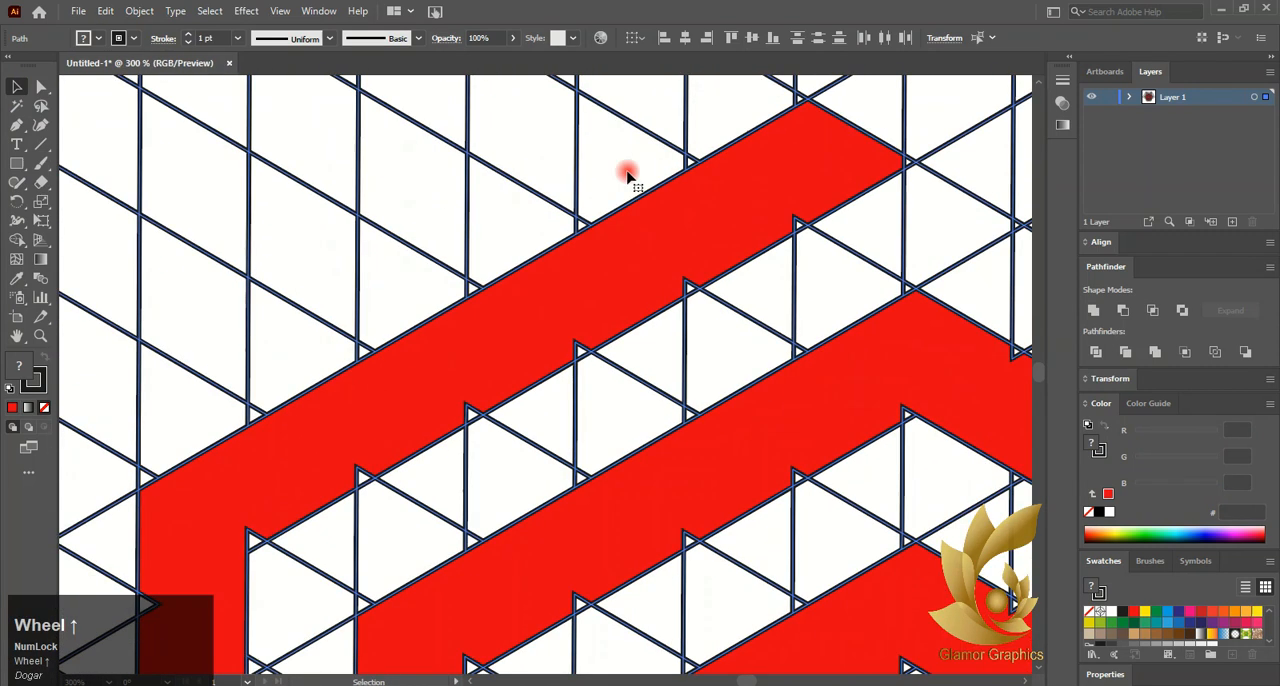
click(17, 239)
mouse_move(907, 160)
mouse_down()
mouse_move(844, 160)
mouse_move(820, 219)
mouse_move(805, 214)
mouse_move(742, 269)
mouse_move(352, 482)
mouse_up()
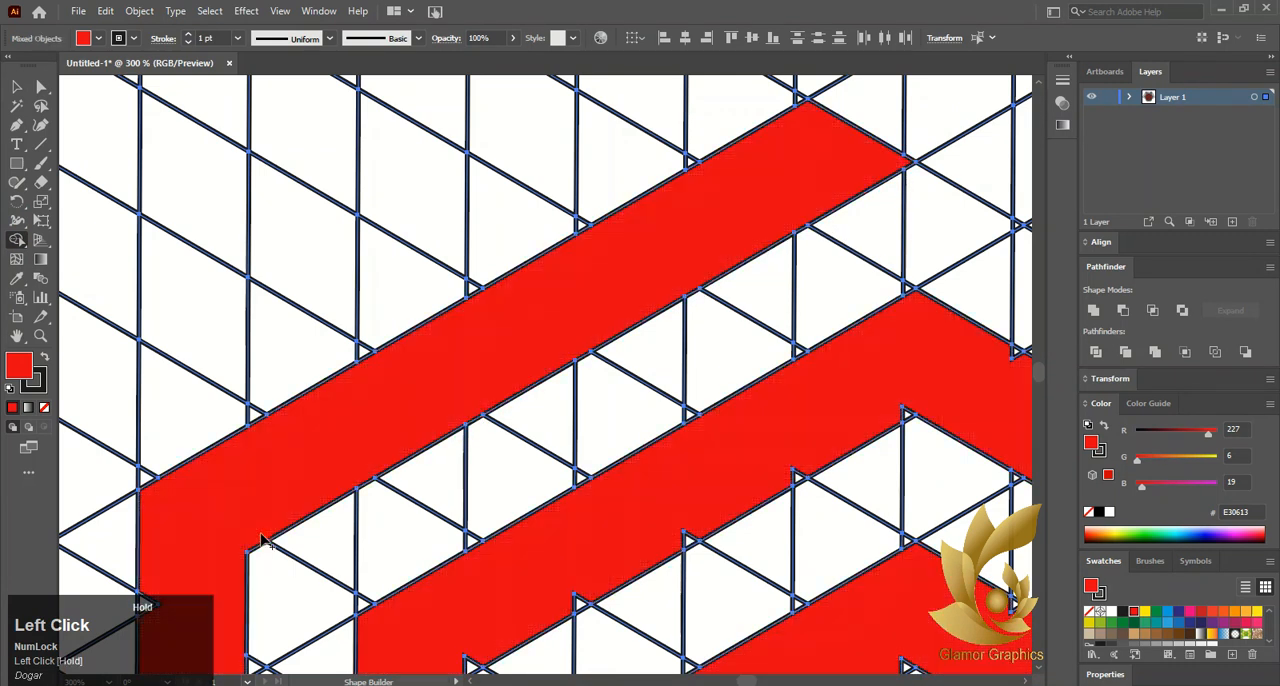
- Fill the small triangular notches along the outer edge of the spiral's left vertical band
scroll(258, 500, down, 3)
scroll(258, 500, down, 3)
drag(266, 398, 266, 398)
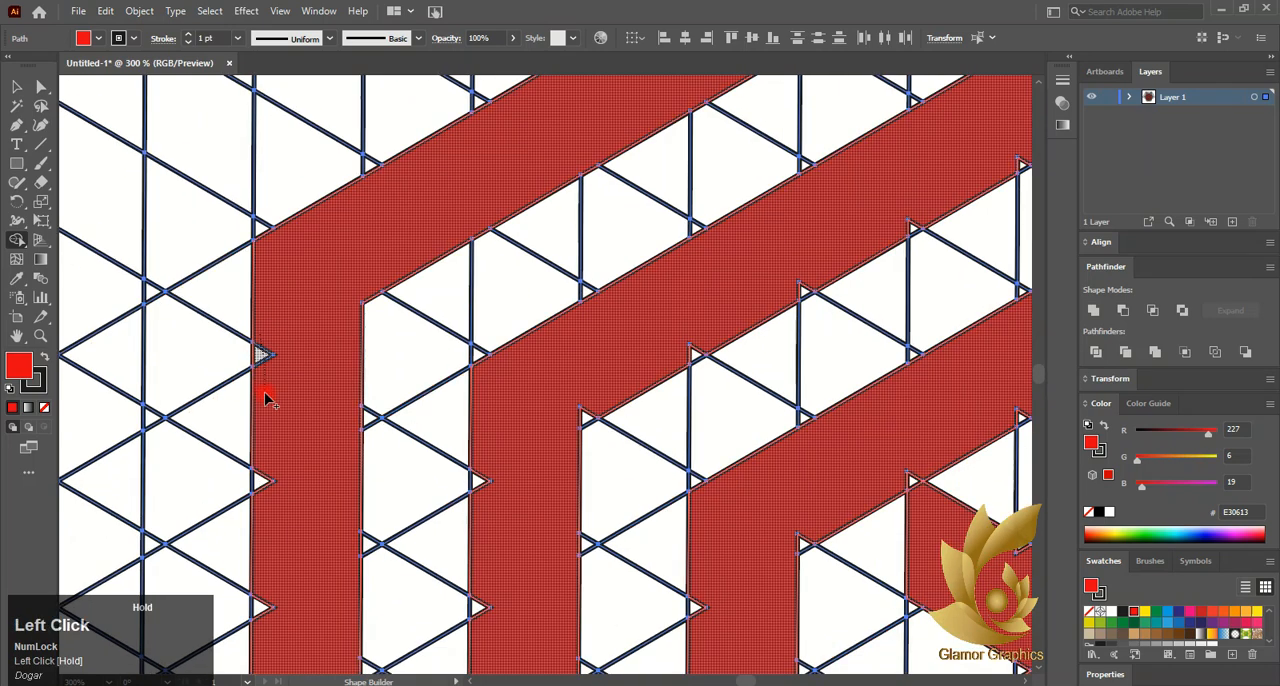
scroll(280, 450, down, 10)
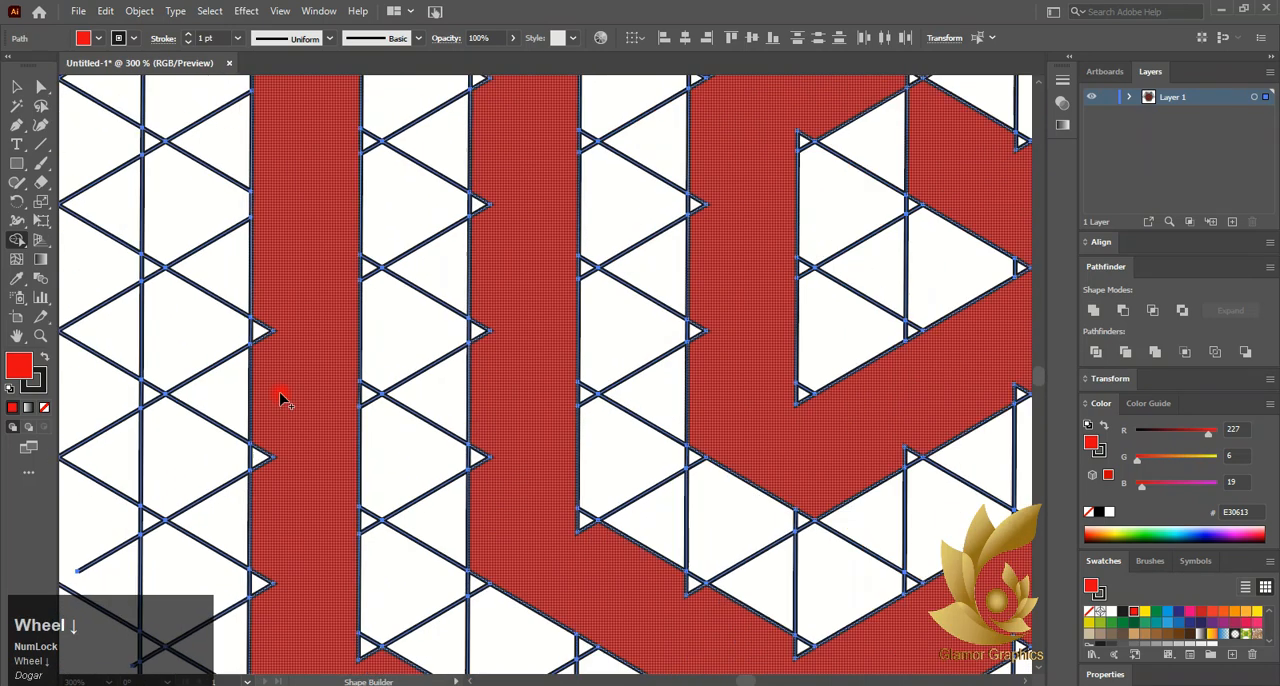
mouse_move(277, 120)
mouse_down()
mouse_move(272, 172)
mouse_move(266, 152)
mouse_up()
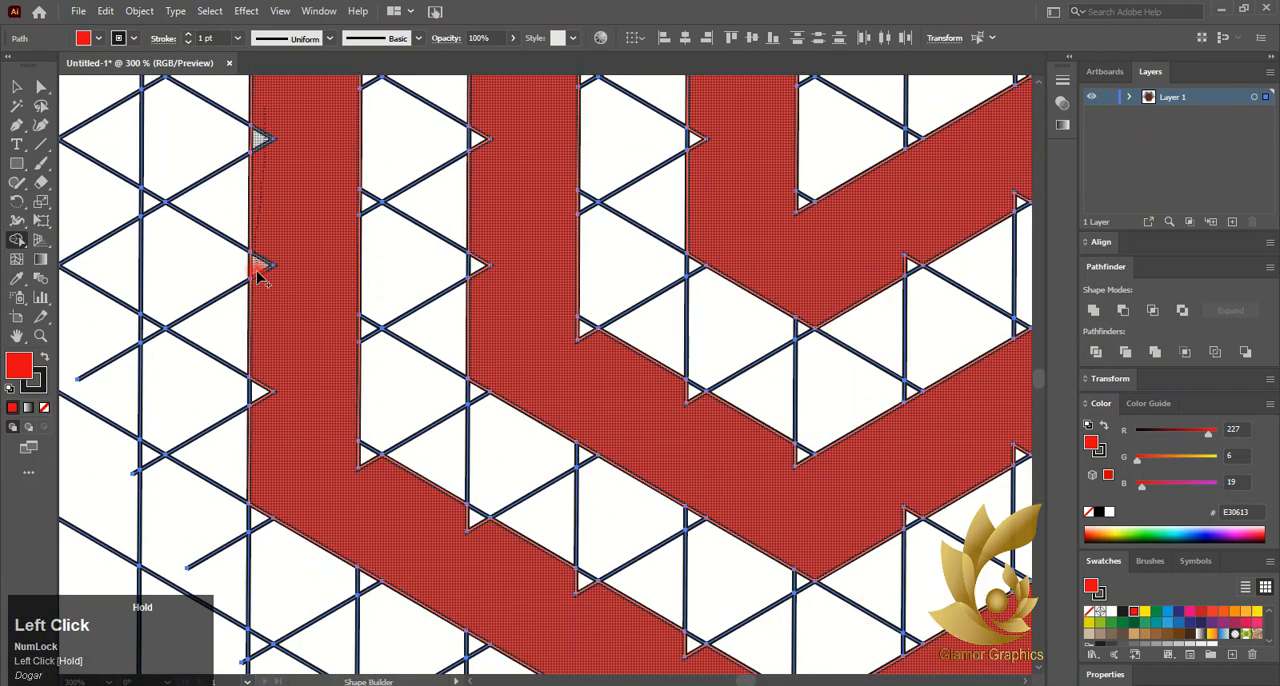
drag(262, 410, 272, 404)
- Fill the triangular notches along the inner edge of the spiral's outer lower-left band
scroll(334, 414, right, 2)
scroll(334, 400, down, 4)
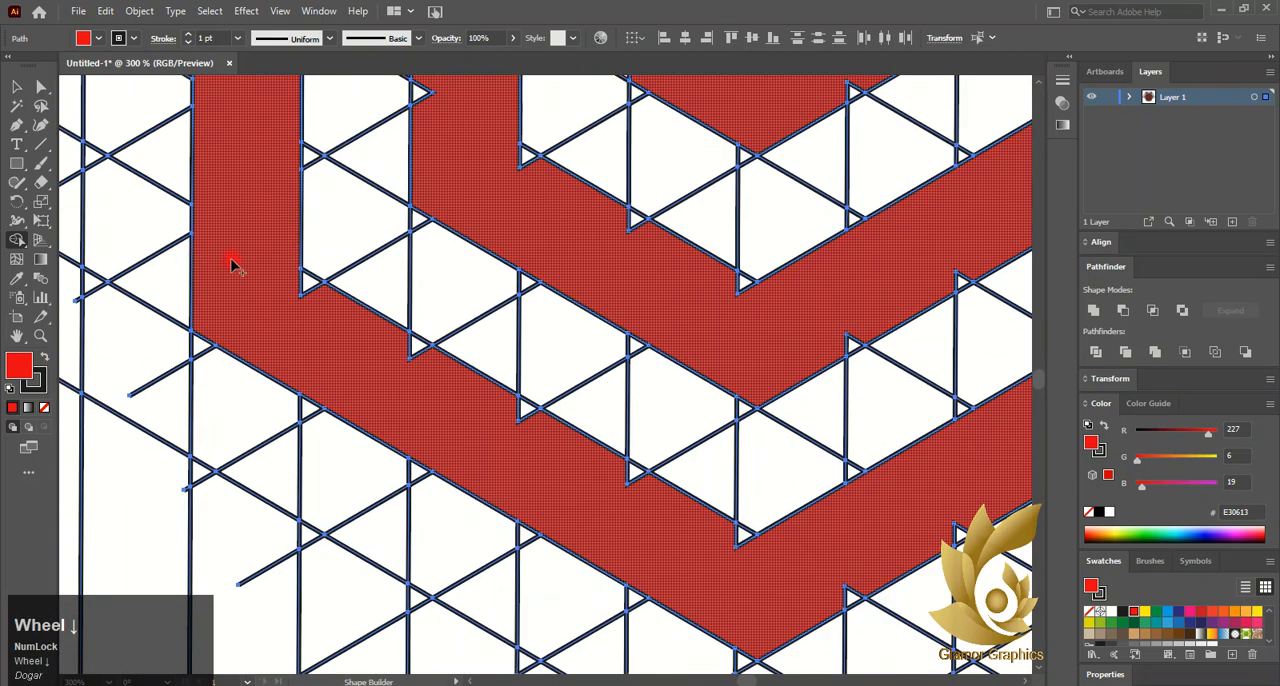
drag(250, 262, 316, 297)
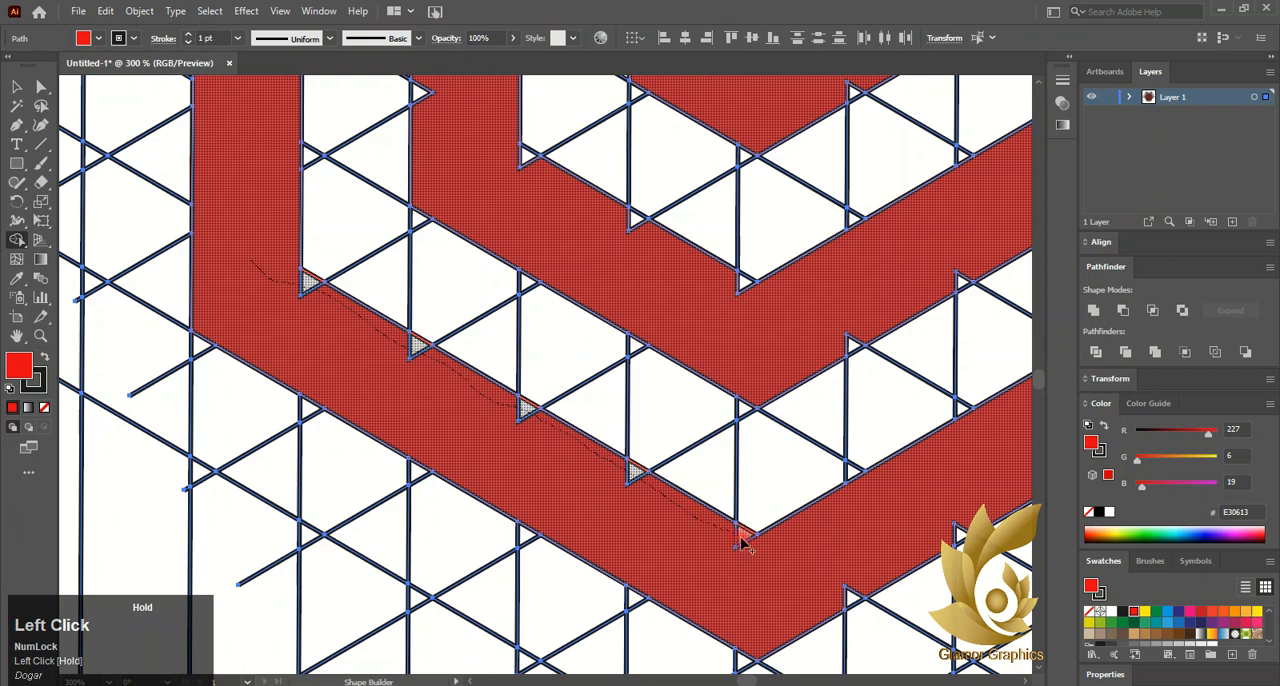
drag(742, 541, 750, 545)
- Fill the triangular notches along the outer edge of the spiral's outer lower-right band
scroll(631, 406, right, 10)
scroll(791, 451, down, 1)
scroll(780, 455, right, 7)
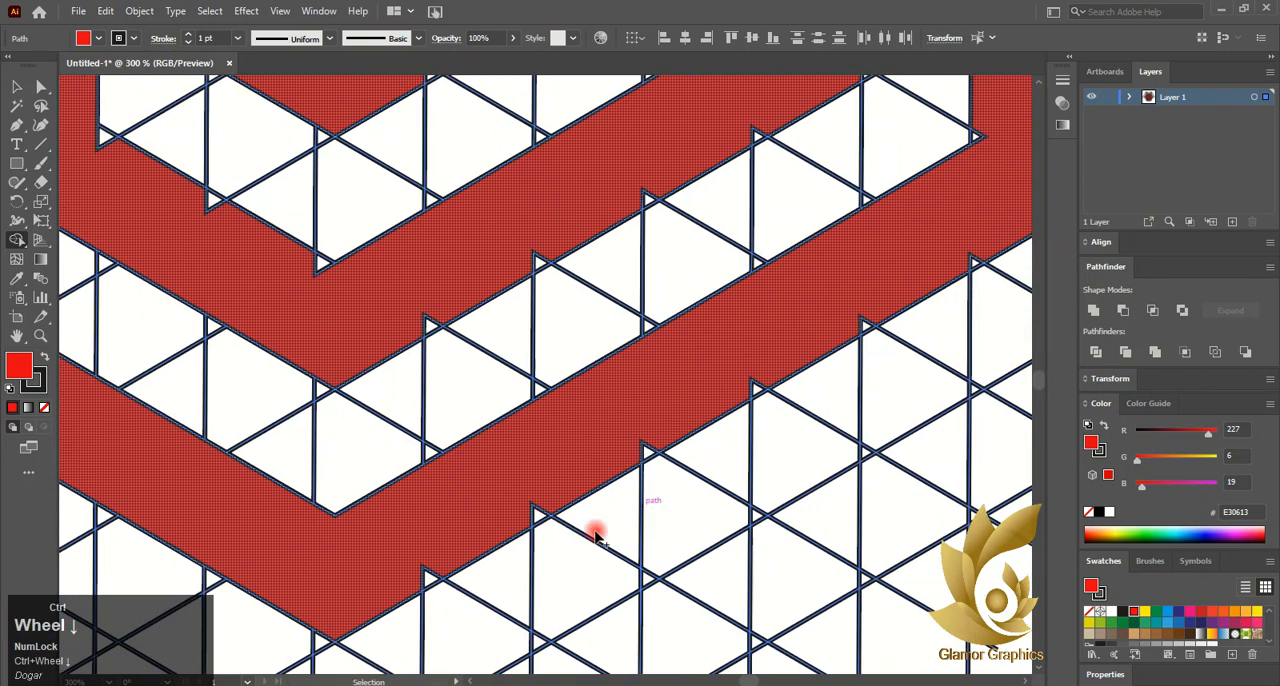
click(410, 592)
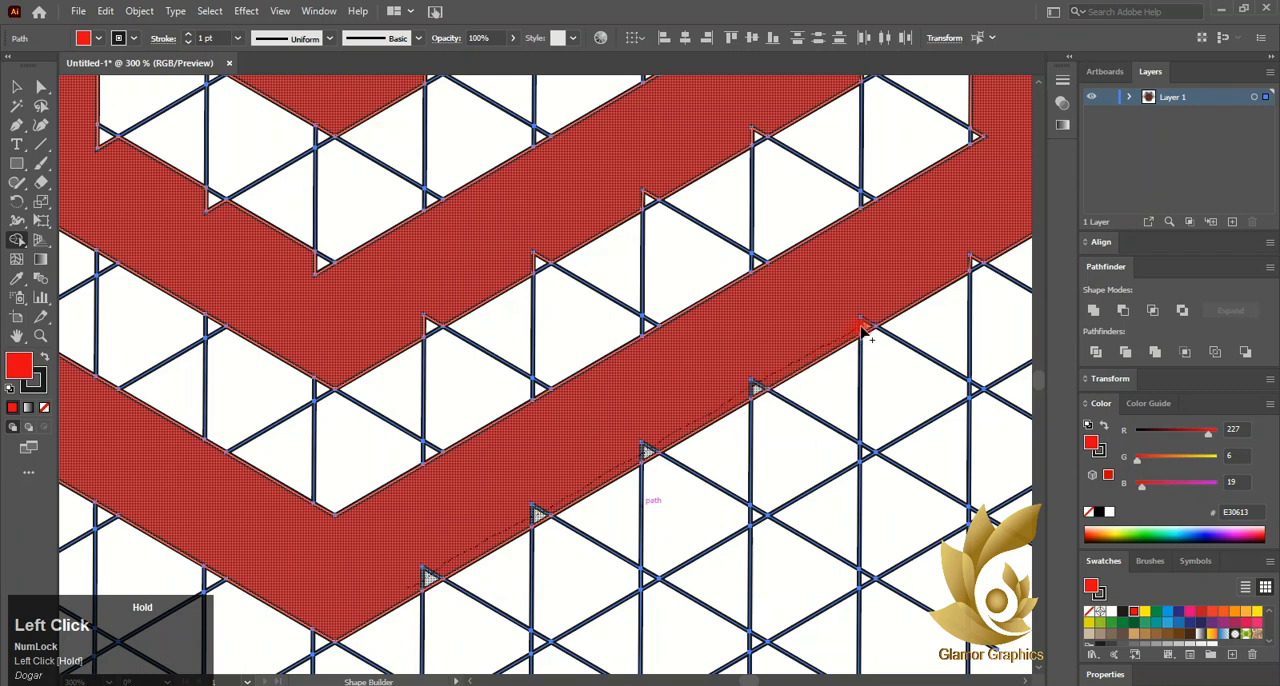
drag(970, 268, 970, 268)
- Fill the triangular notches along the inner edge of the spiral's outer right vertical band
scroll(751, 329, right, 6)
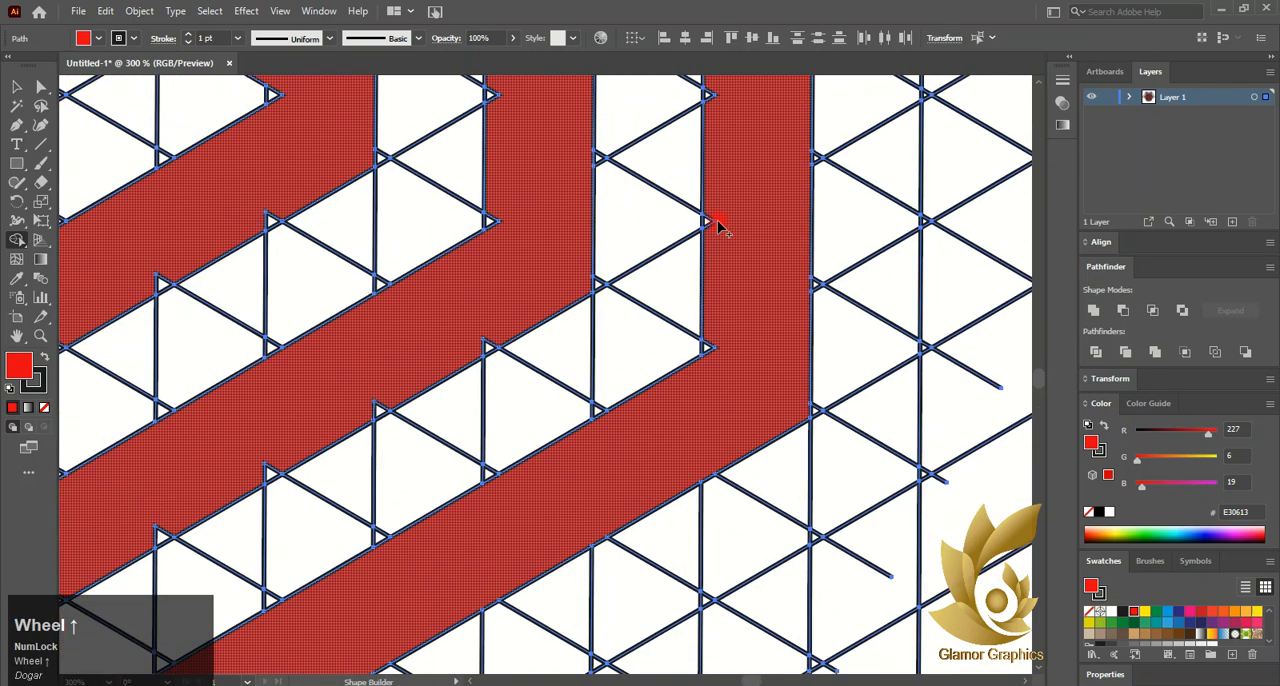
drag(716, 226, 712, 352)
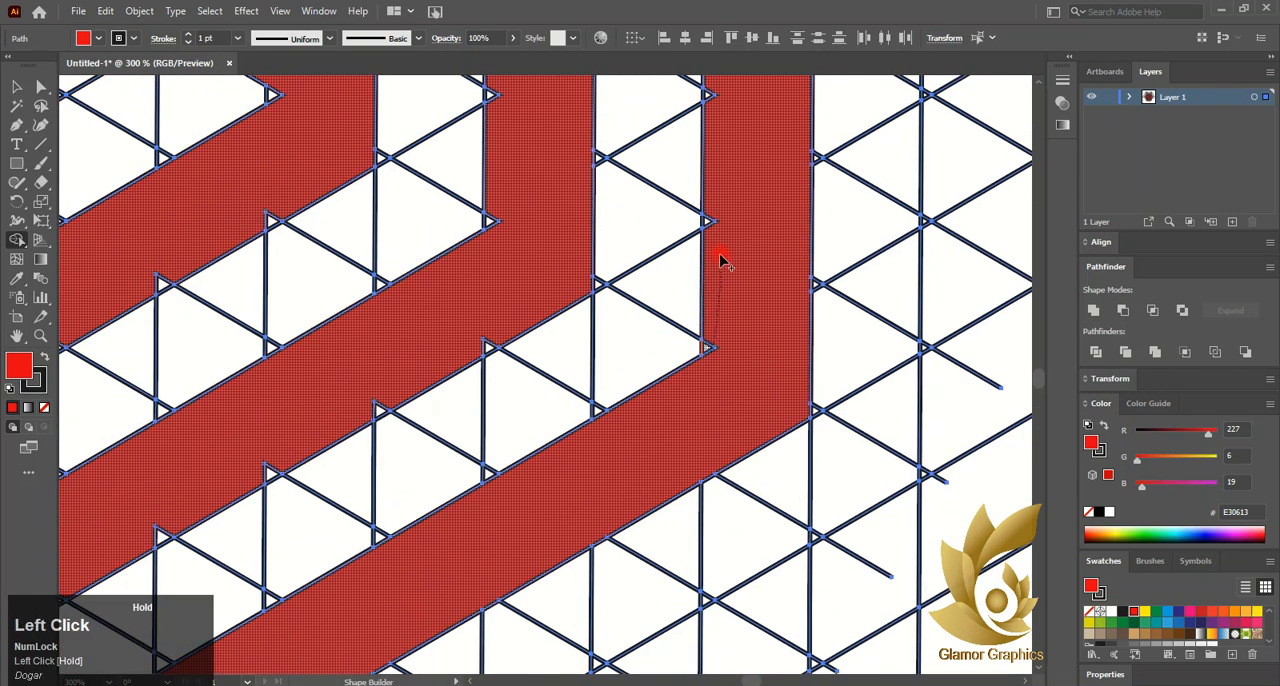
drag(708, 100, 712, 104)
scroll(714, 106, up, 5)
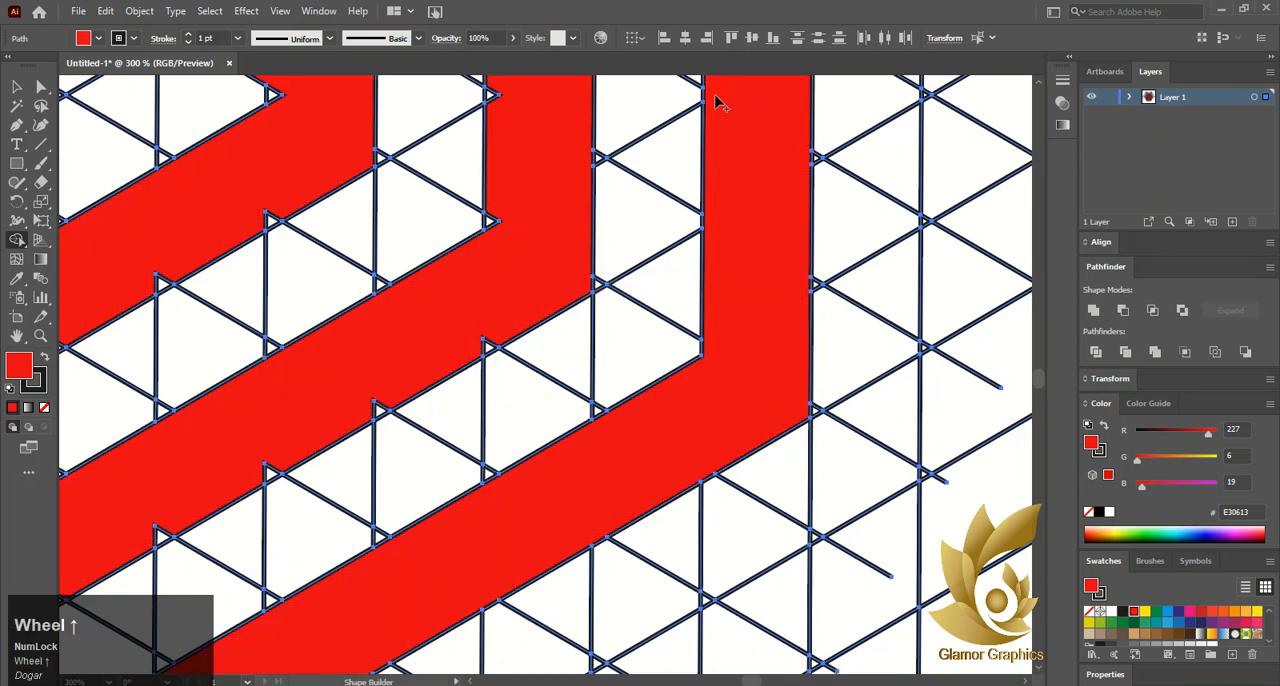
drag(712, 365, 716, 330)
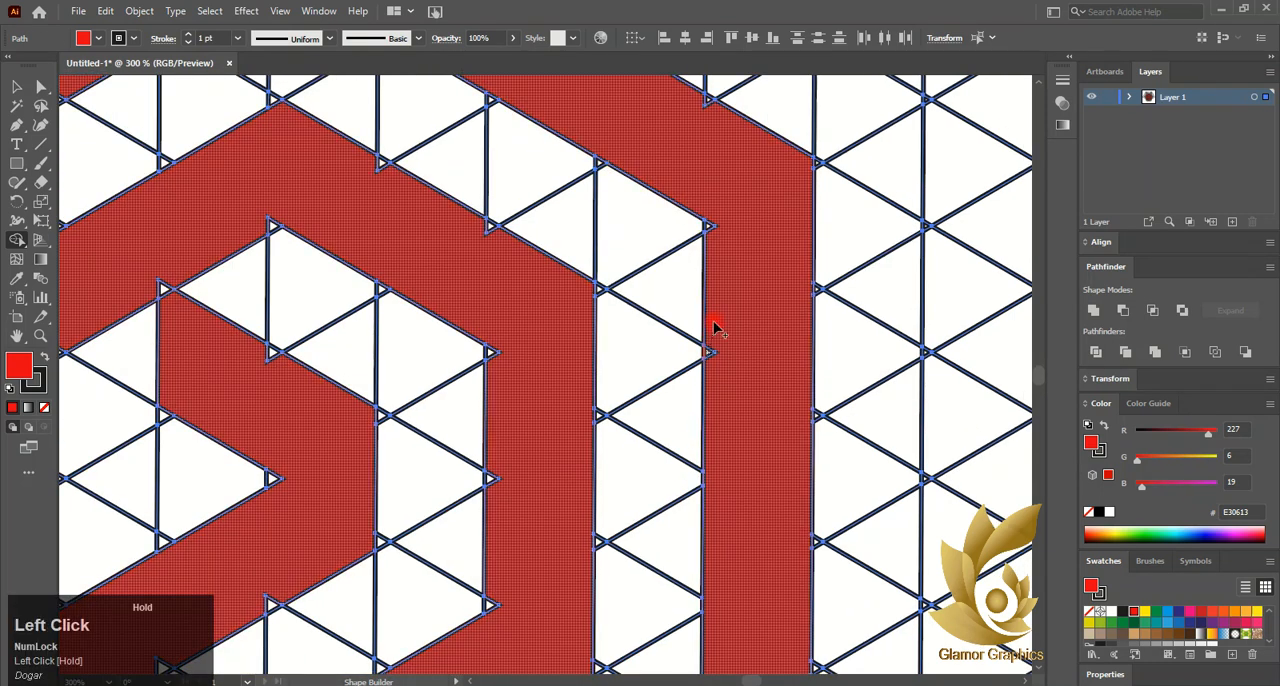
drag(714, 236, 714, 216)
- Fill the triangular notches along the outer edge of the spiral's outer upper-right band
scroll(744, 406, up, 3)
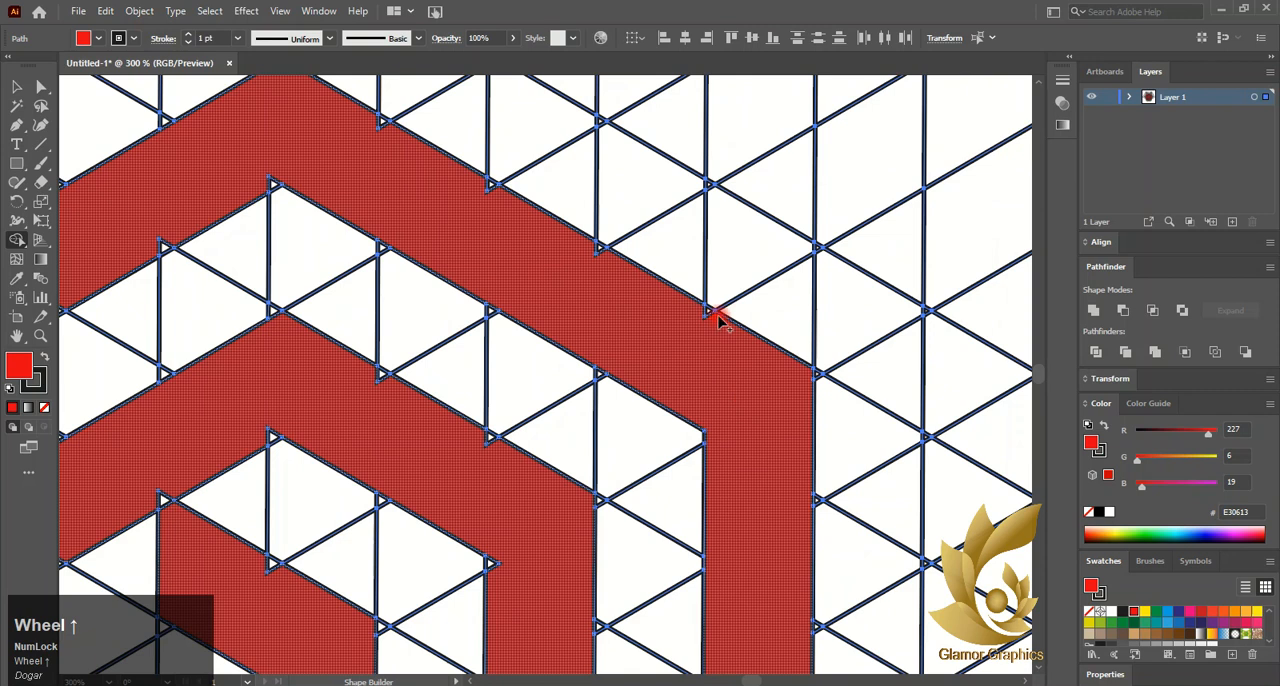
drag(717, 320, 652, 296)
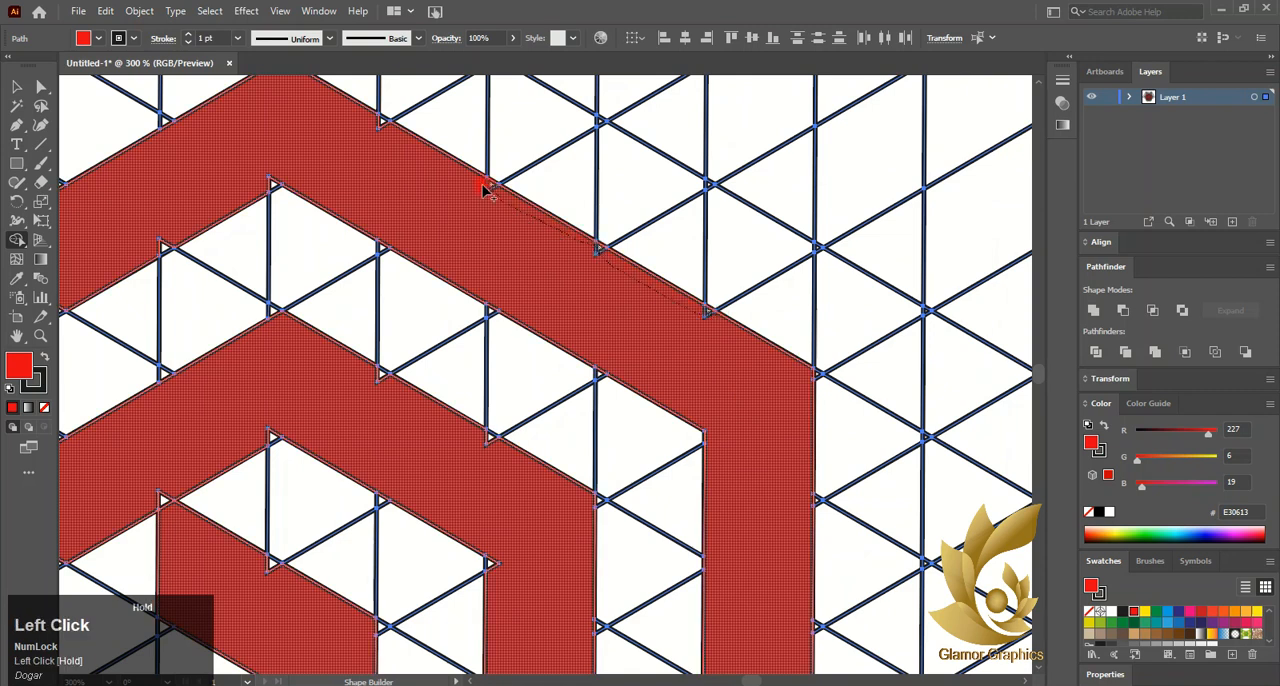
drag(380, 125, 376, 120)
- Fill the triangular notches along the inner edge of the second turn's upper-left band
scroll(291, 193, left, 4)
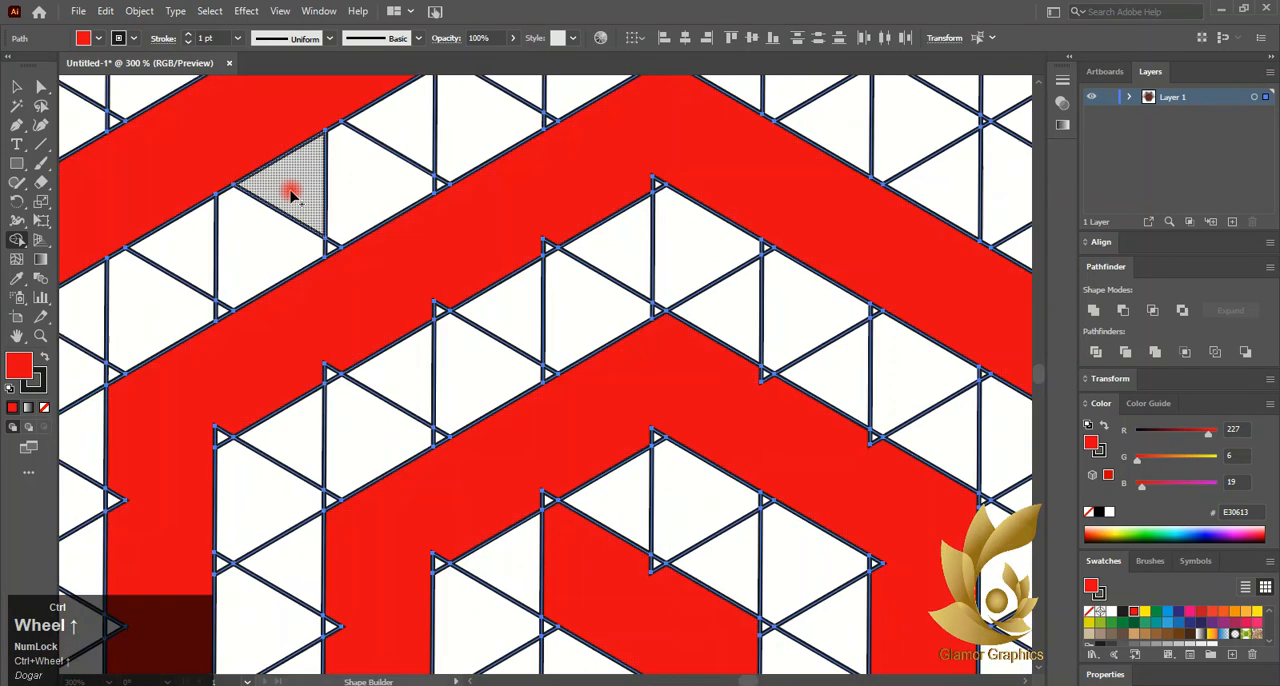
drag(658, 185, 655, 184)
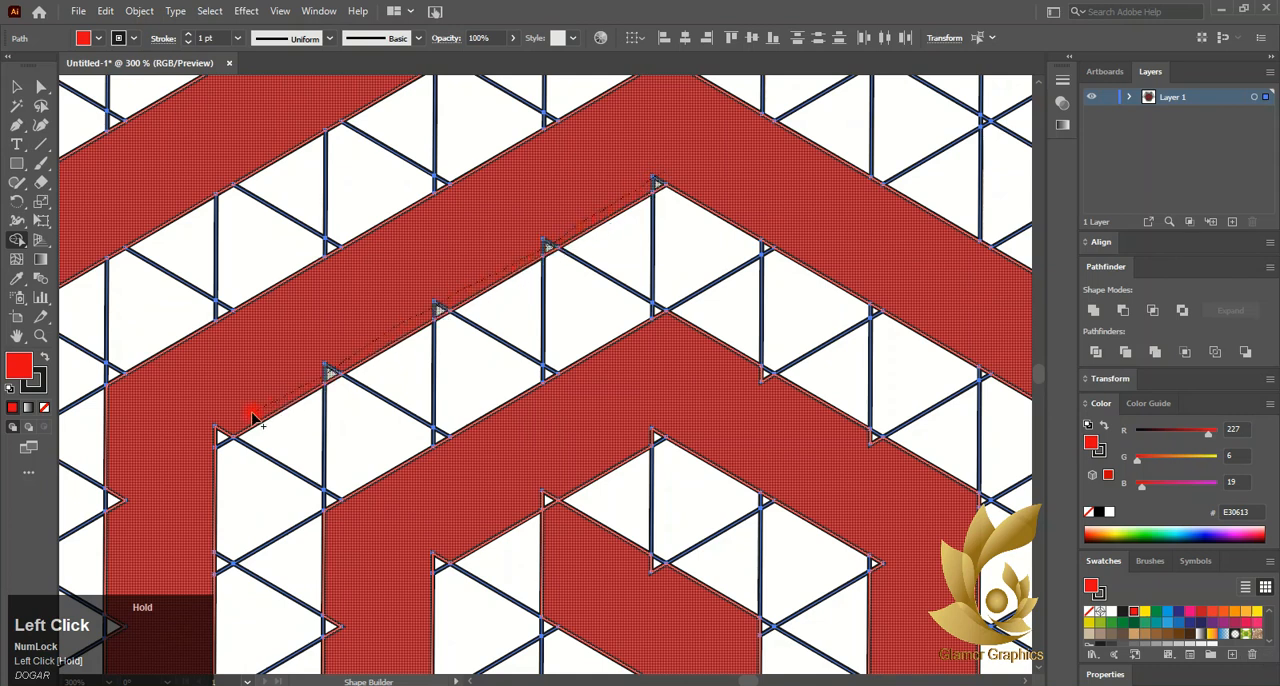
mouse_move(170, 478)
mouse_down()
mouse_move(110, 502)
mouse_move(143, 571)
mouse_up()
- Merge the triangular notches along the outer edge of the second turn's left vertical band into the red shape
scroll(180, 429, down, 5)
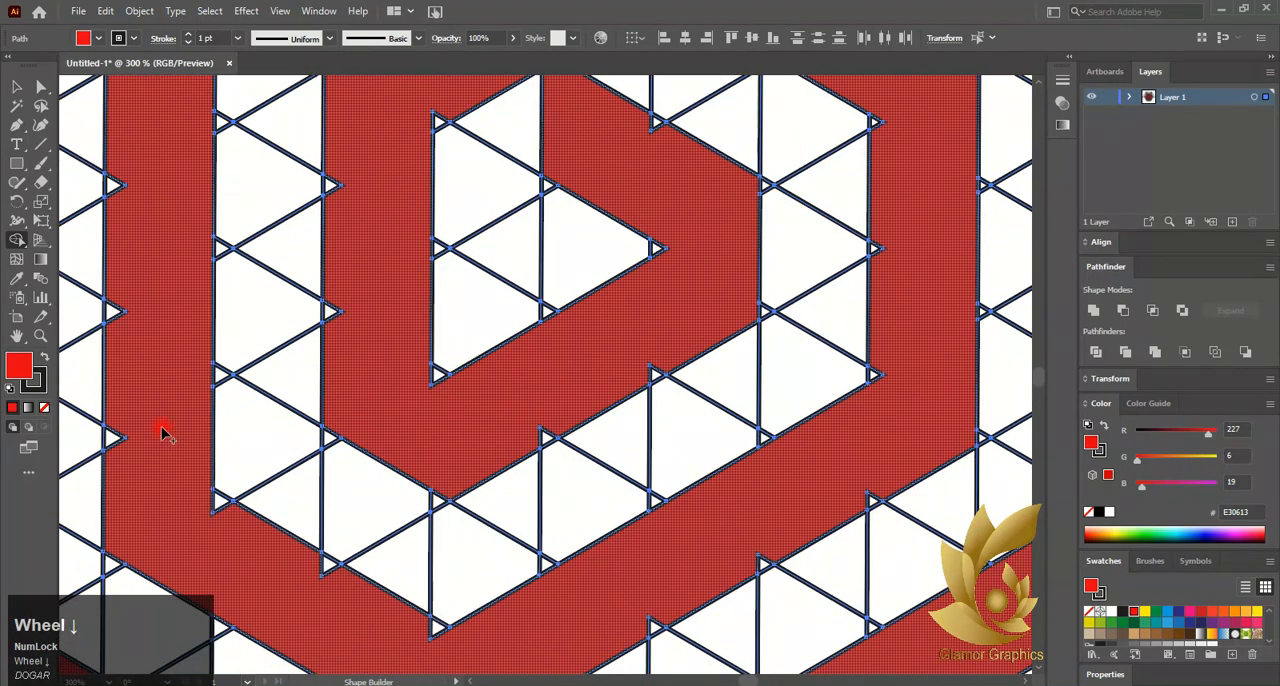
mouse_move(123, 165)
mouse_down()
mouse_move(103, 243)
mouse_move(108, 290)
mouse_up()
key(ctrl+z)
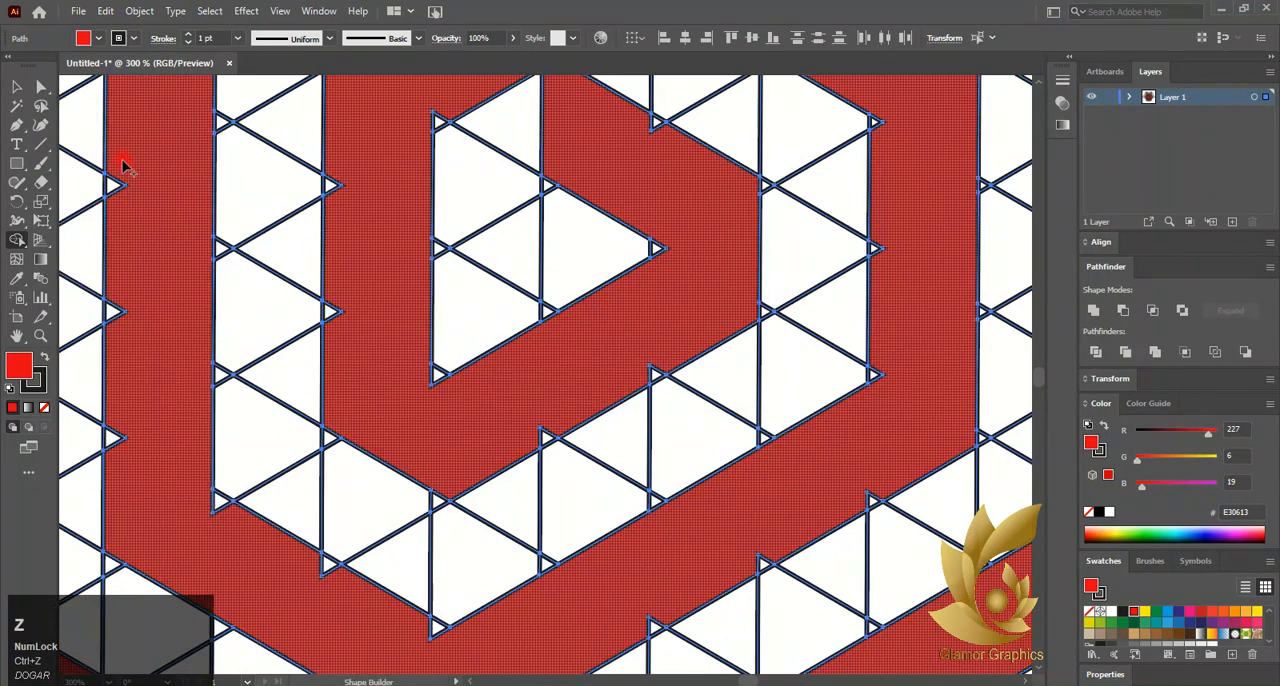
drag(122, 161, 103, 268)
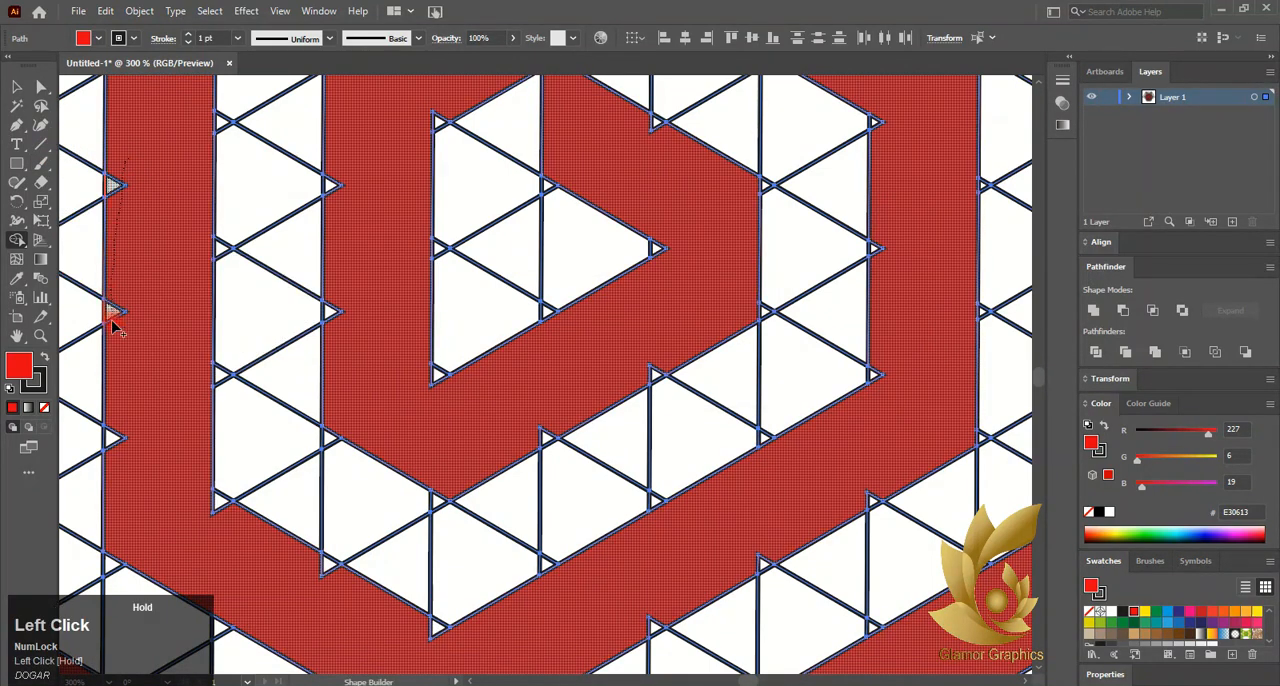
drag(118, 462, 119, 466)
- Fill the notches along the inner edge of the second turn's lower-left band and the outer edge of its lower-right band
scroll(200, 469, down, 2)
drag(186, 377, 217, 402)
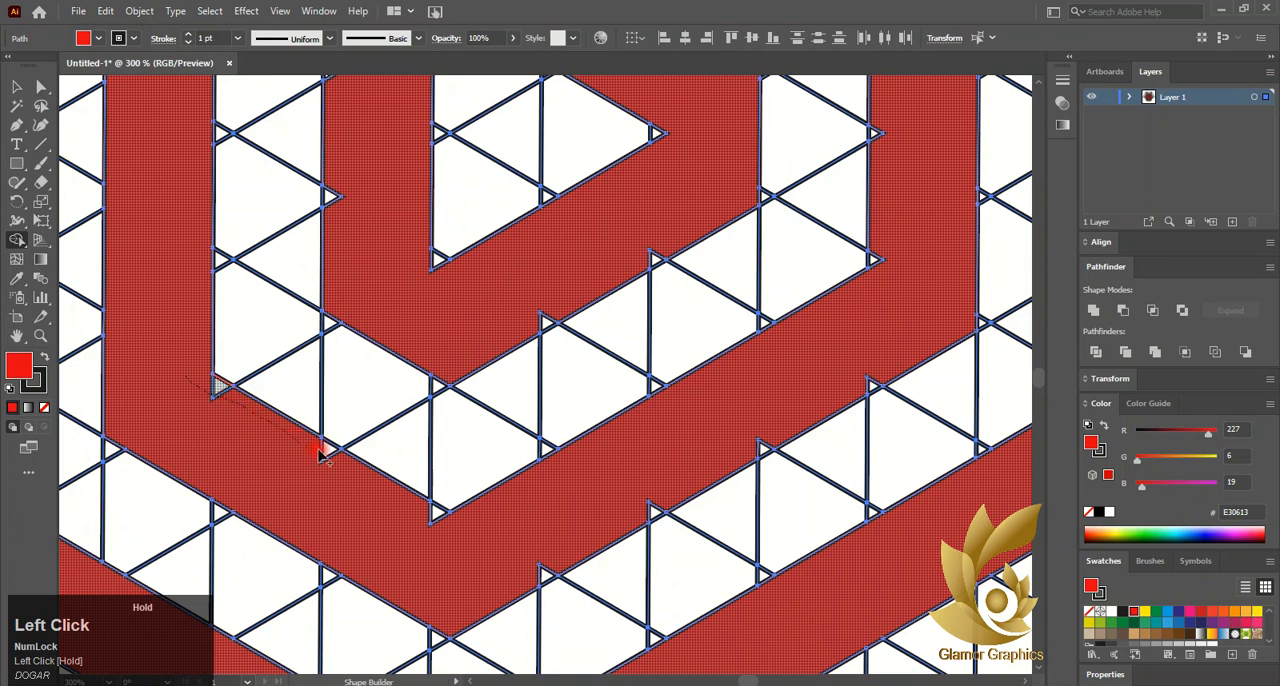
drag(421, 516, 440, 514)
scroll(443, 514, down, 1)
drag(530, 497, 552, 495)
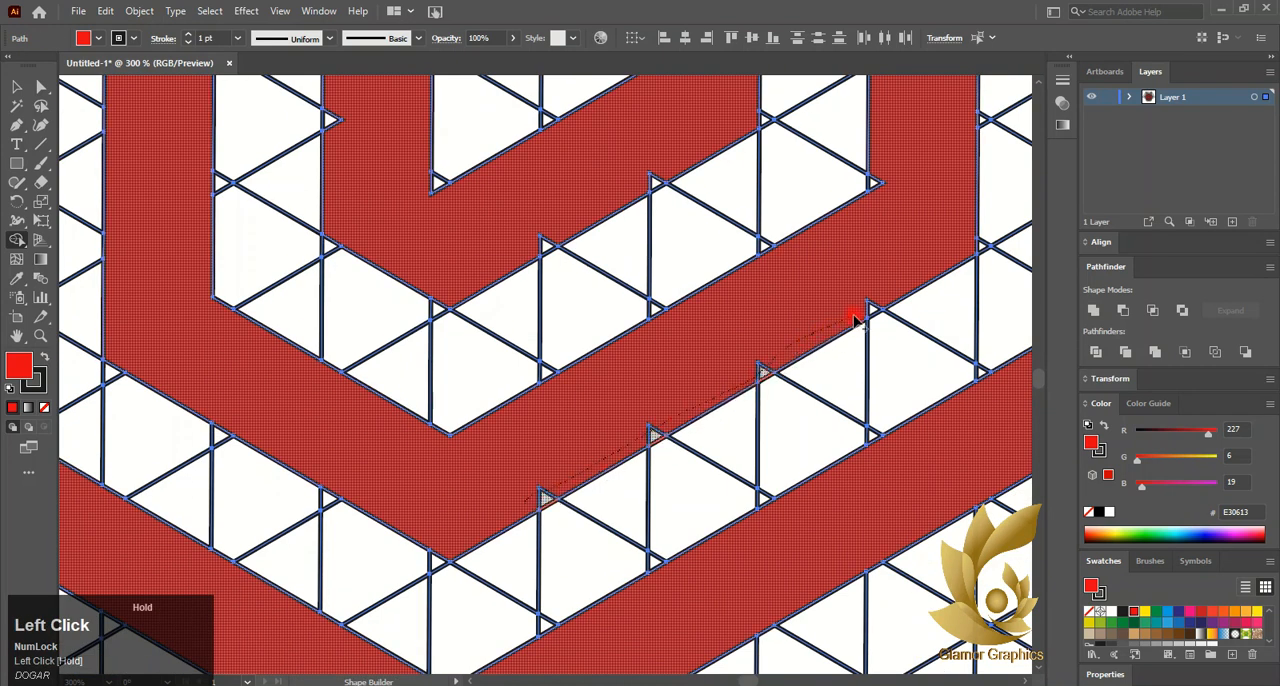
drag(855, 318, 857, 318)
- Fill the notches along the inner edge of the second turn's right vertical band and the outer edge of its upper-right band
scroll(877, 329, up, 3)
click(878, 152)
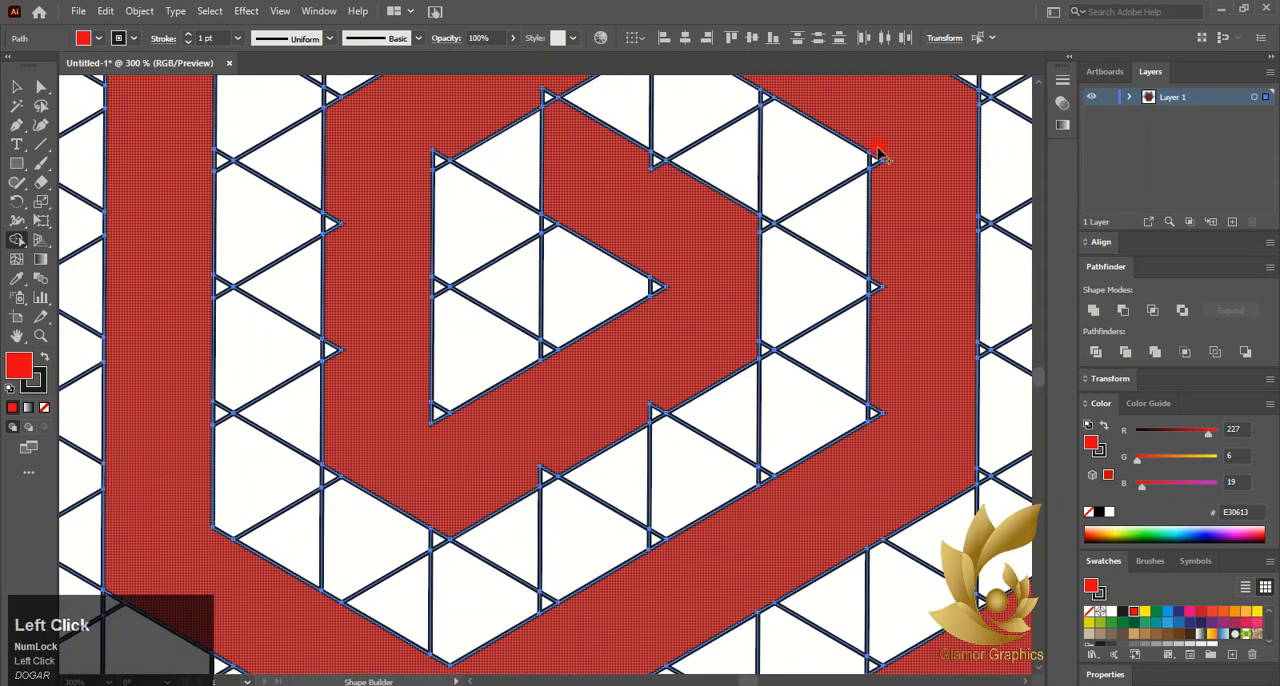
drag(877, 153, 877, 249)
drag(886, 428, 878, 402)
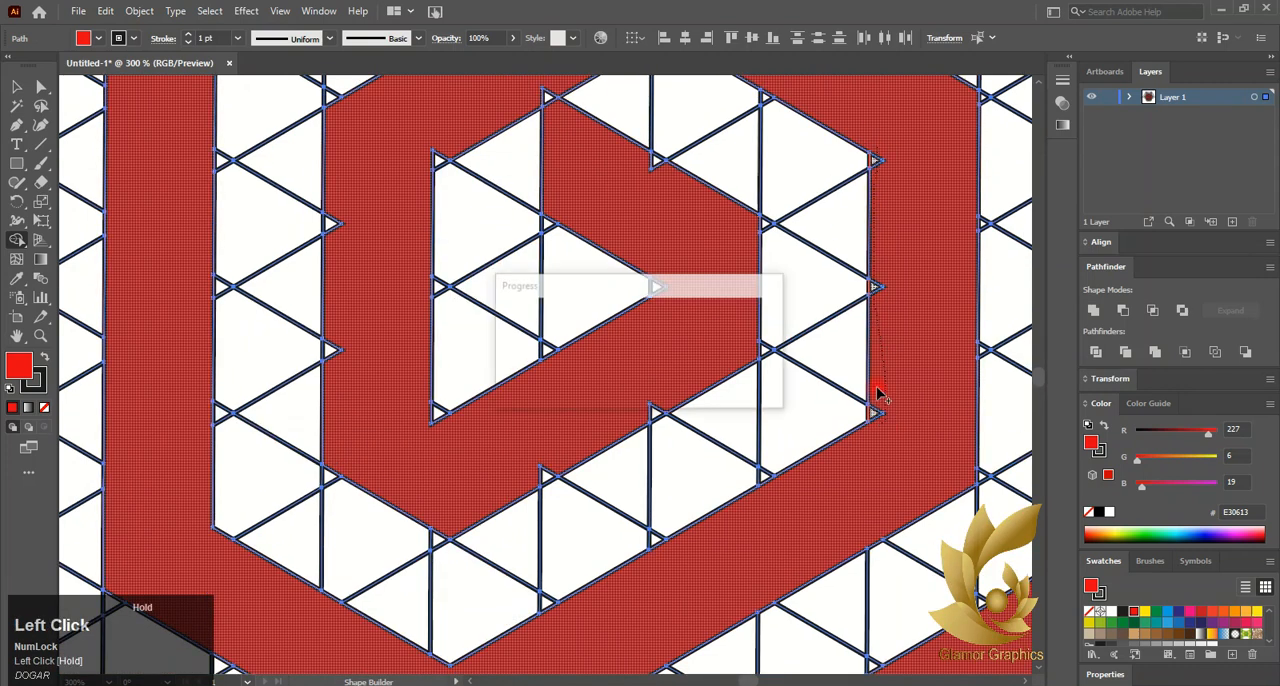
scroll(877, 380, up, 2)
drag(731, 136, 767, 133)
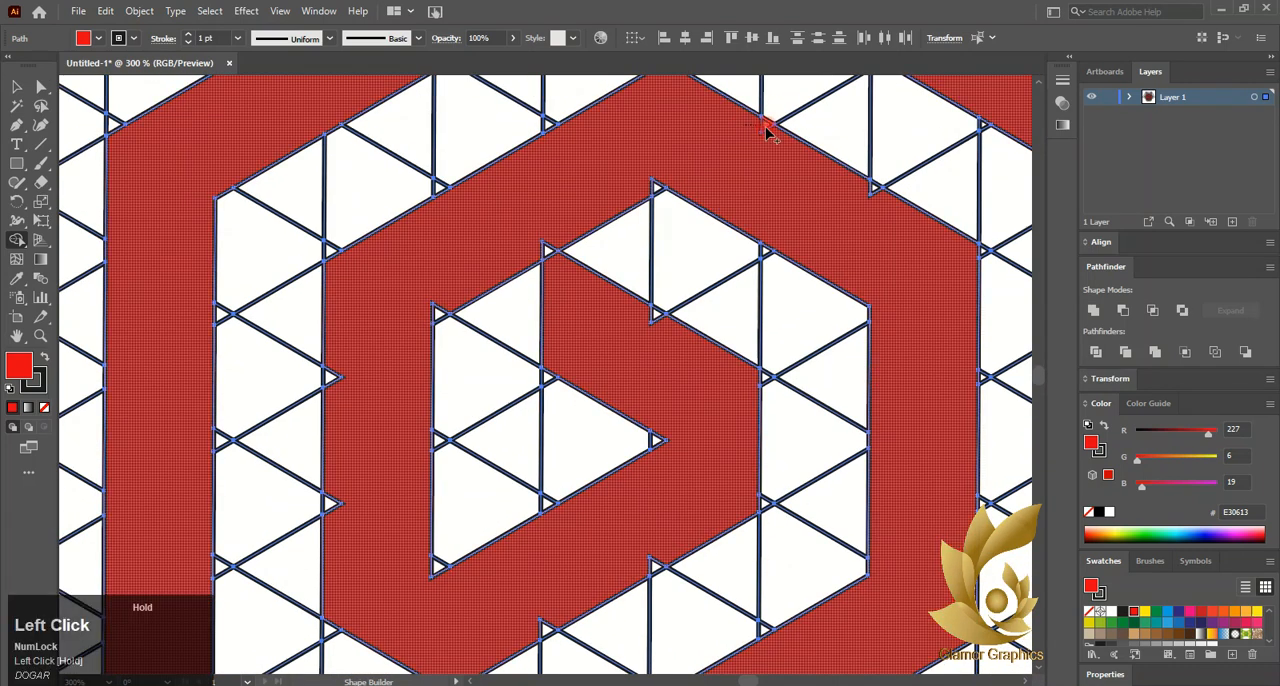
drag(878, 192, 882, 196)
- Merge the remaining triangular notches around the spiral's innermost turn and at its core into the red shape
drag(660, 187, 758, 208)
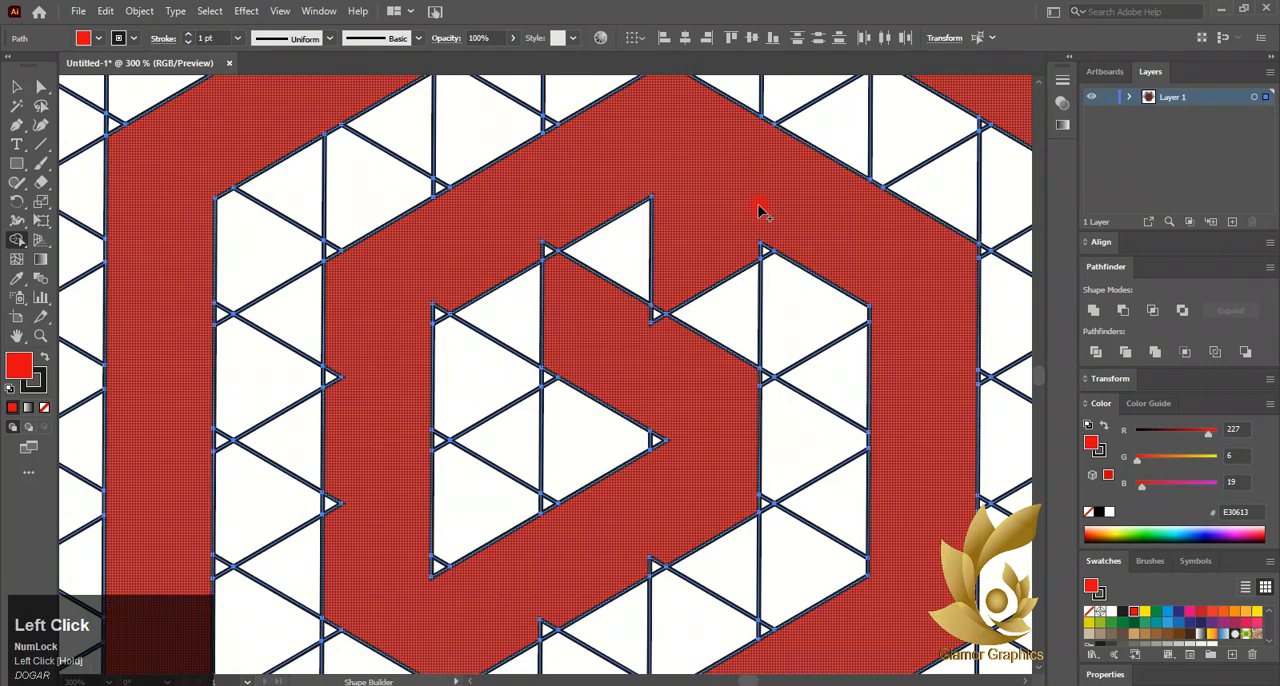
key(ctrl+z)
drag(656, 187, 658, 186)
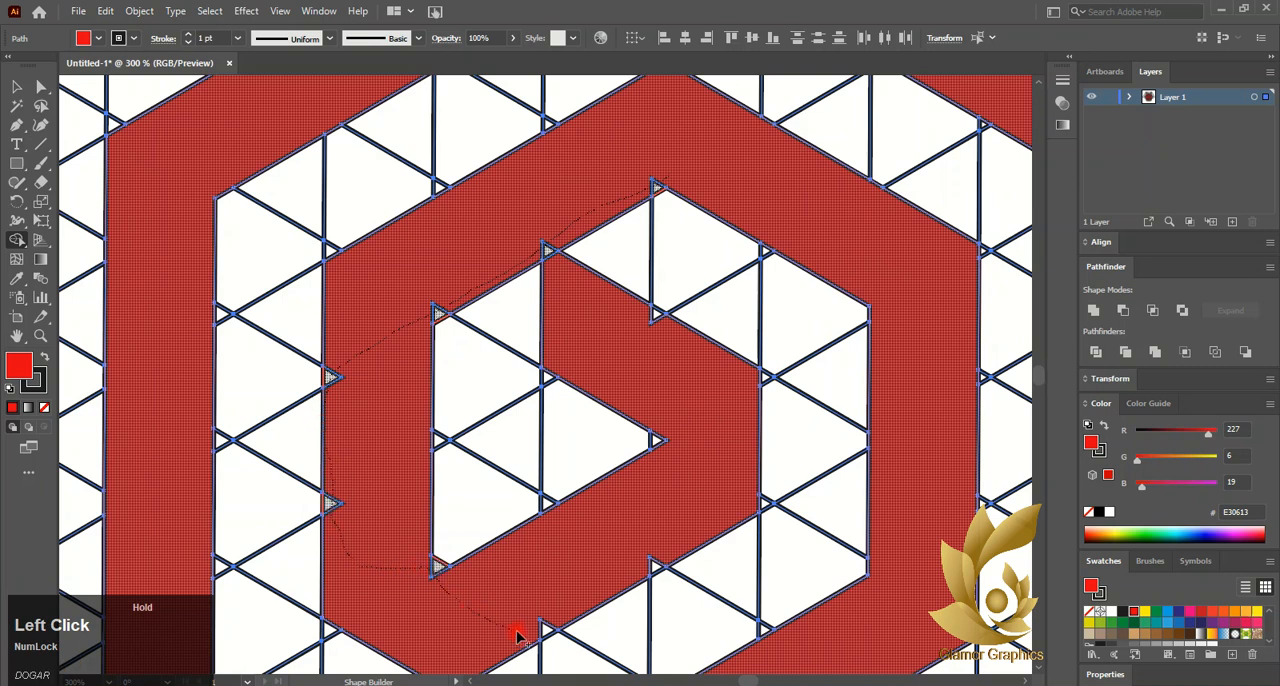
drag(540, 632, 536, 630)
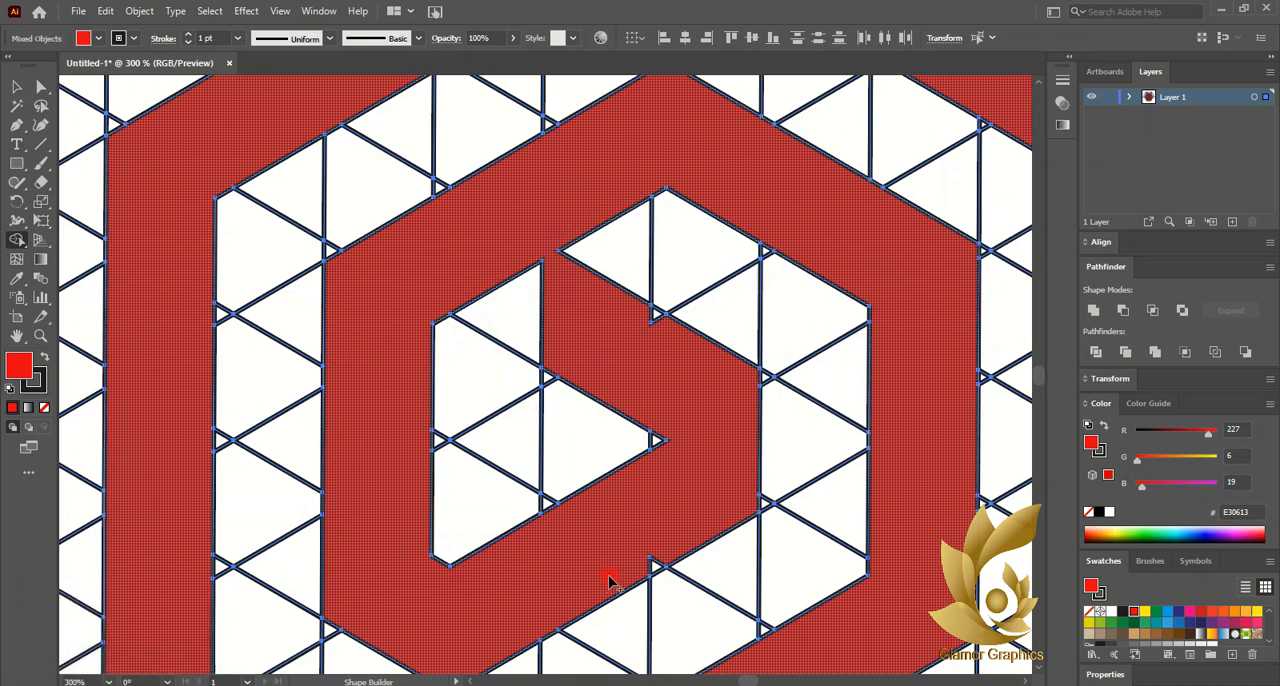
drag(633, 580, 655, 570)
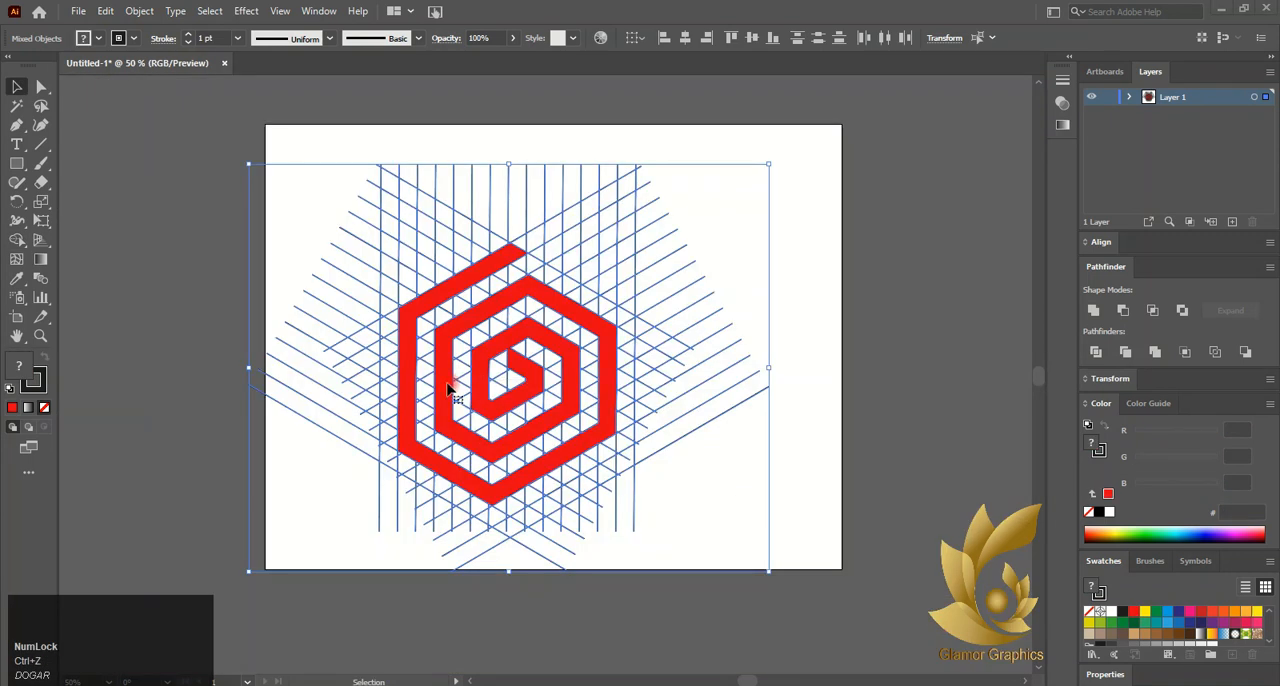
click(762, 300)
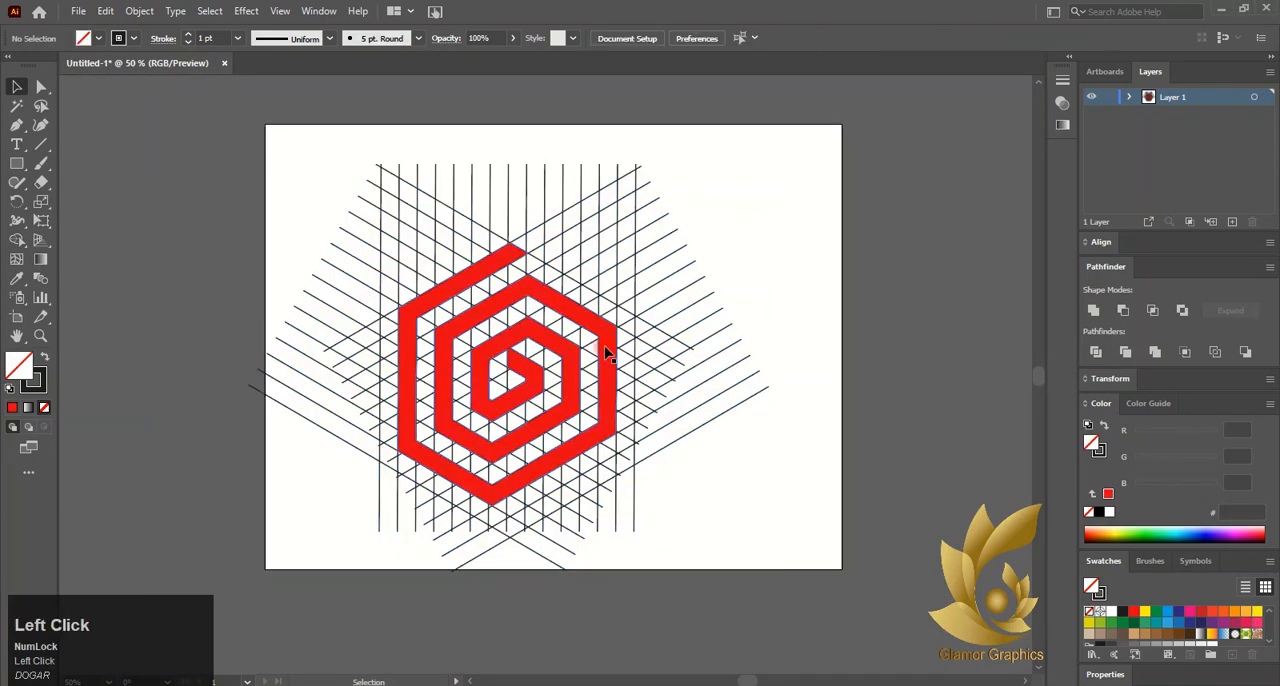
- Pull the red spiral clear of the grid, delete all the leftover grid lines and return the spiral to the artboard
drag(607, 348, 996, 348)
drag(211, 197, 708, 528)
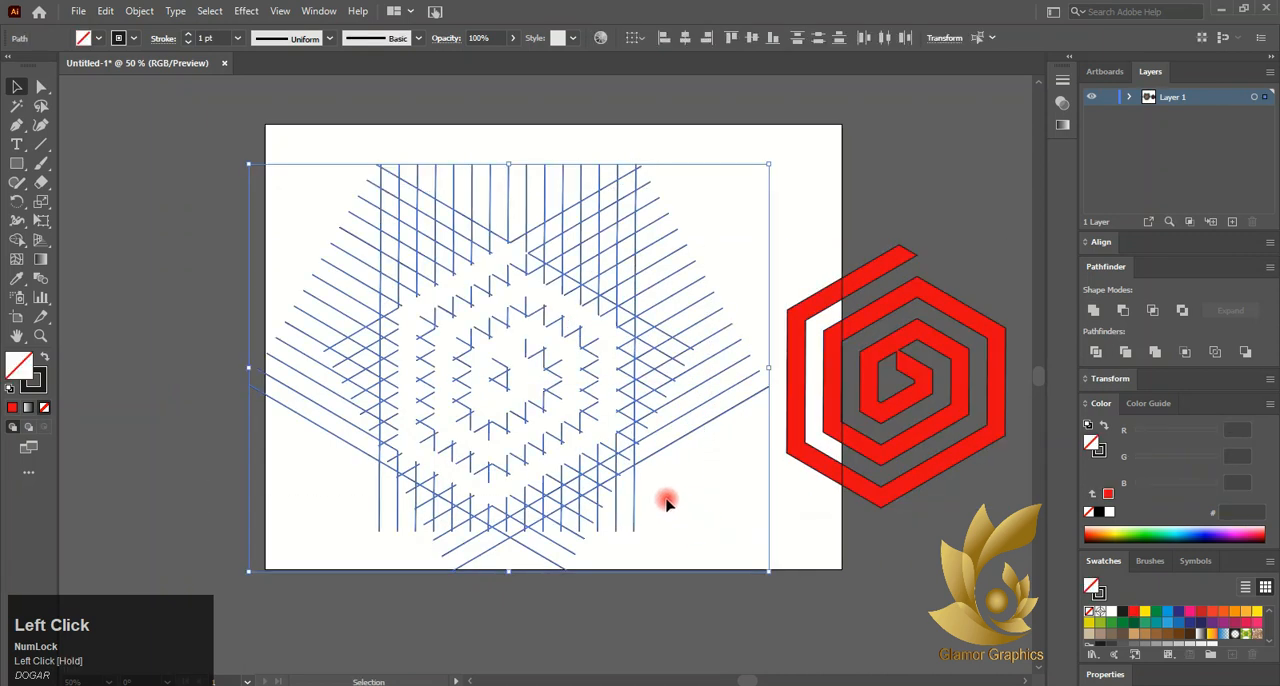
key(Delete)
drag(830, 400, 524, 361)
- Remove the fill from the spiral
click(43, 407)
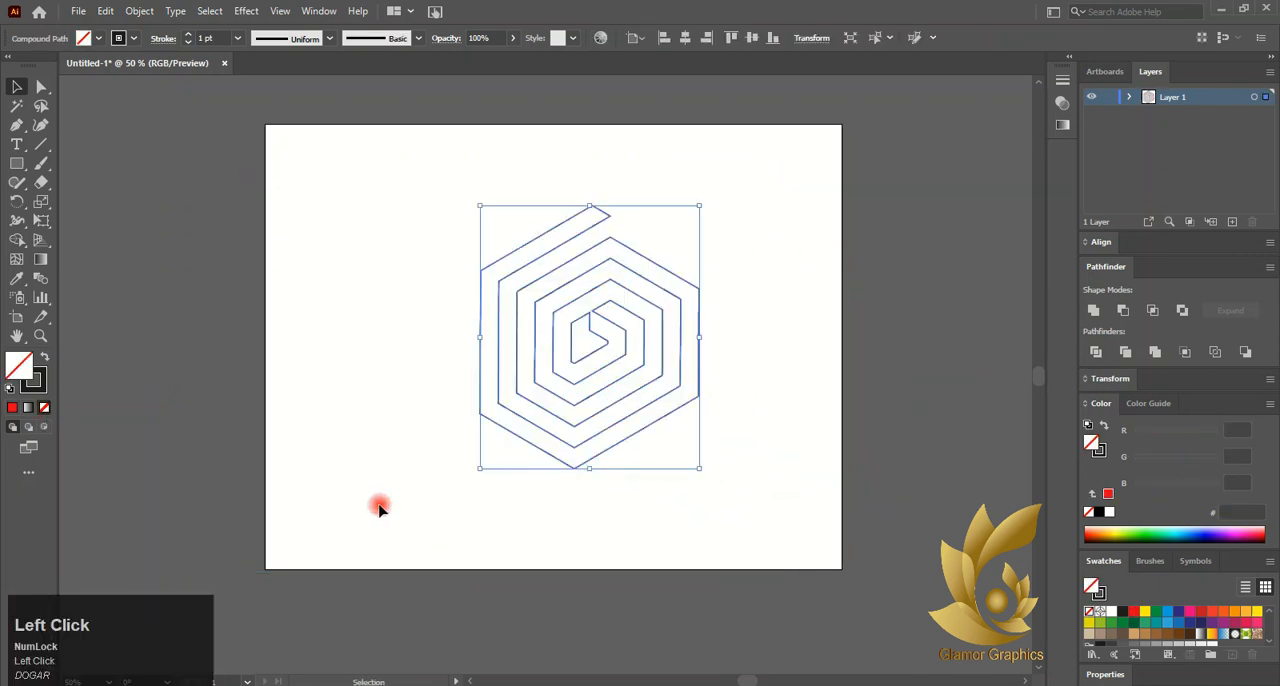
click(379, 508)
scroll(570, 435, up, 2)
right_click(615, 235)
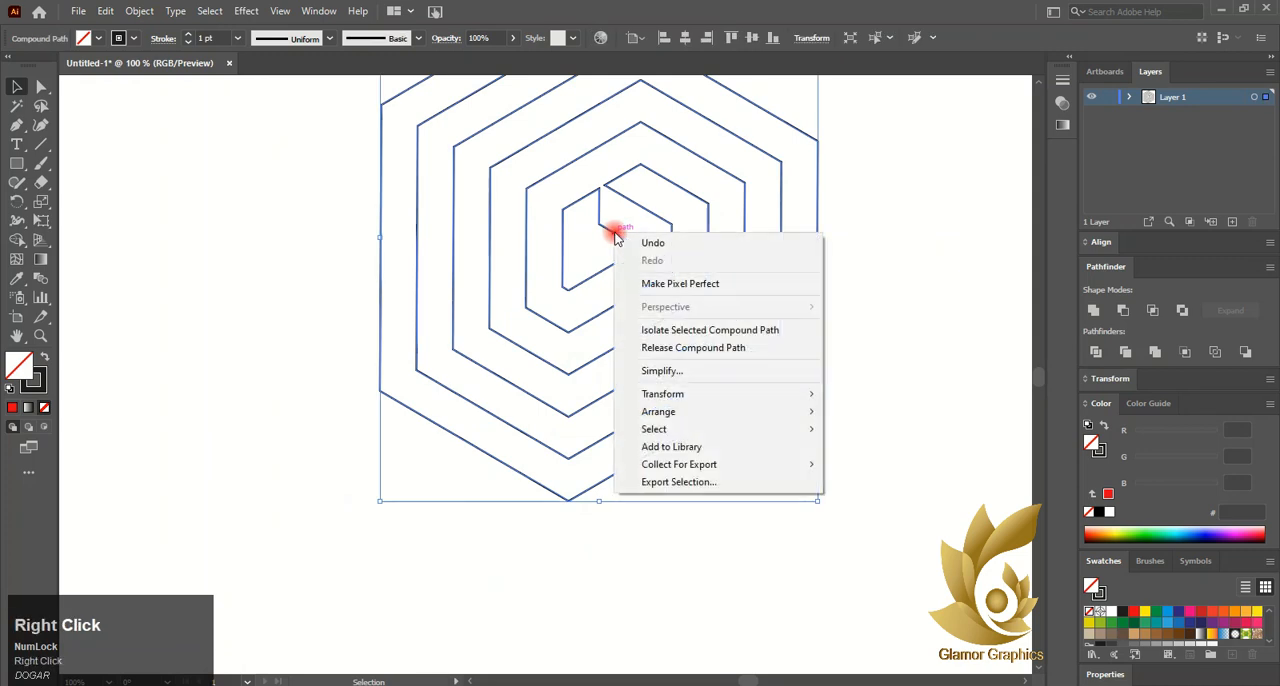
click(628, 283)
right_click(586, 284)
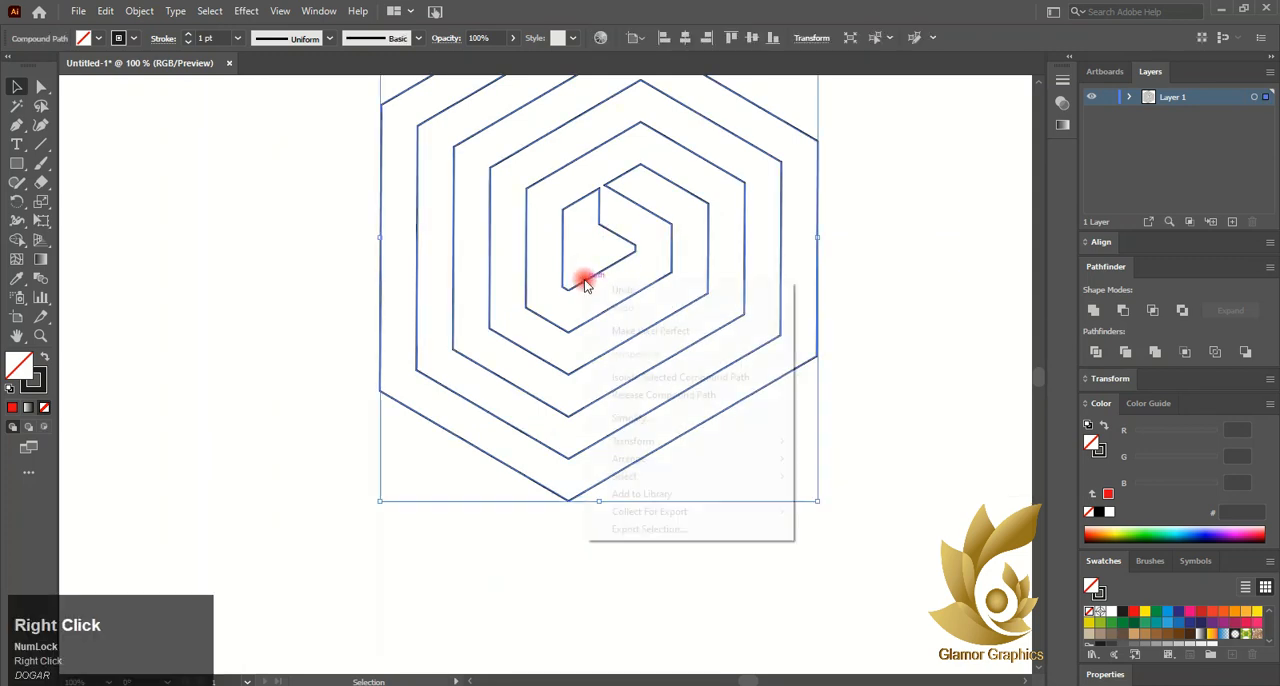
click(580, 281)
- Apply the red fill E30613 to the spiral
click(12, 407)
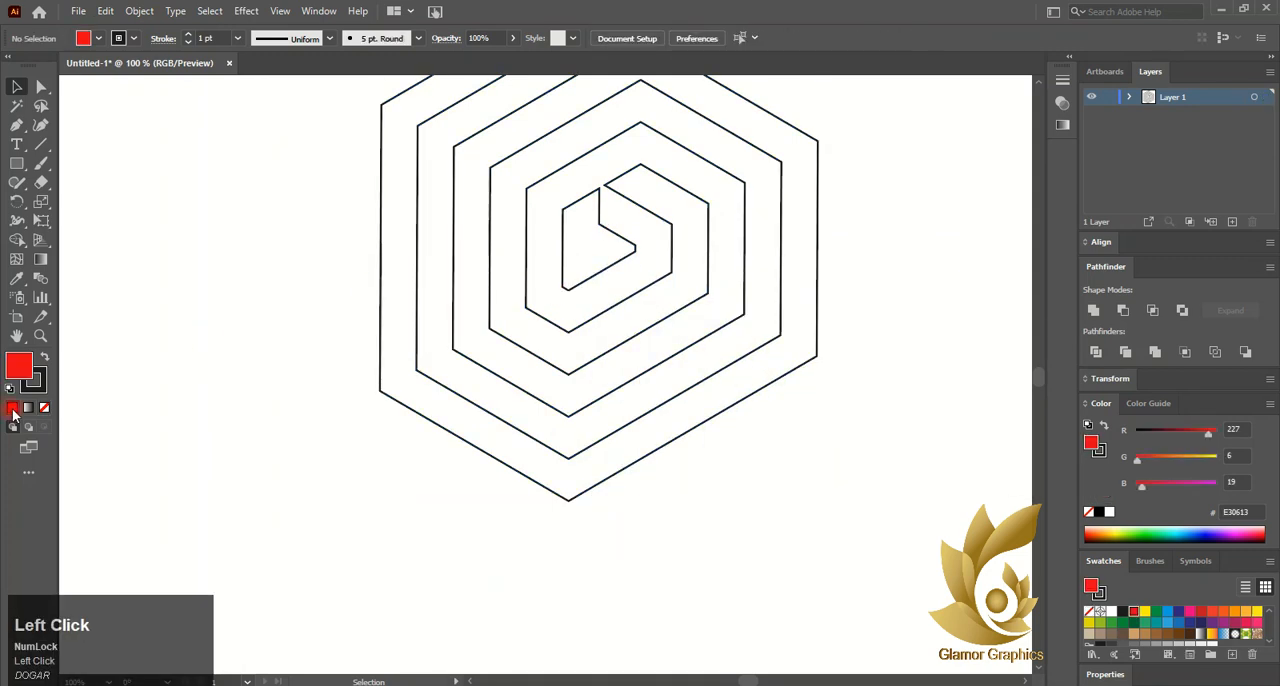
click(487, 401)
click(12, 407)
click(306, 457)
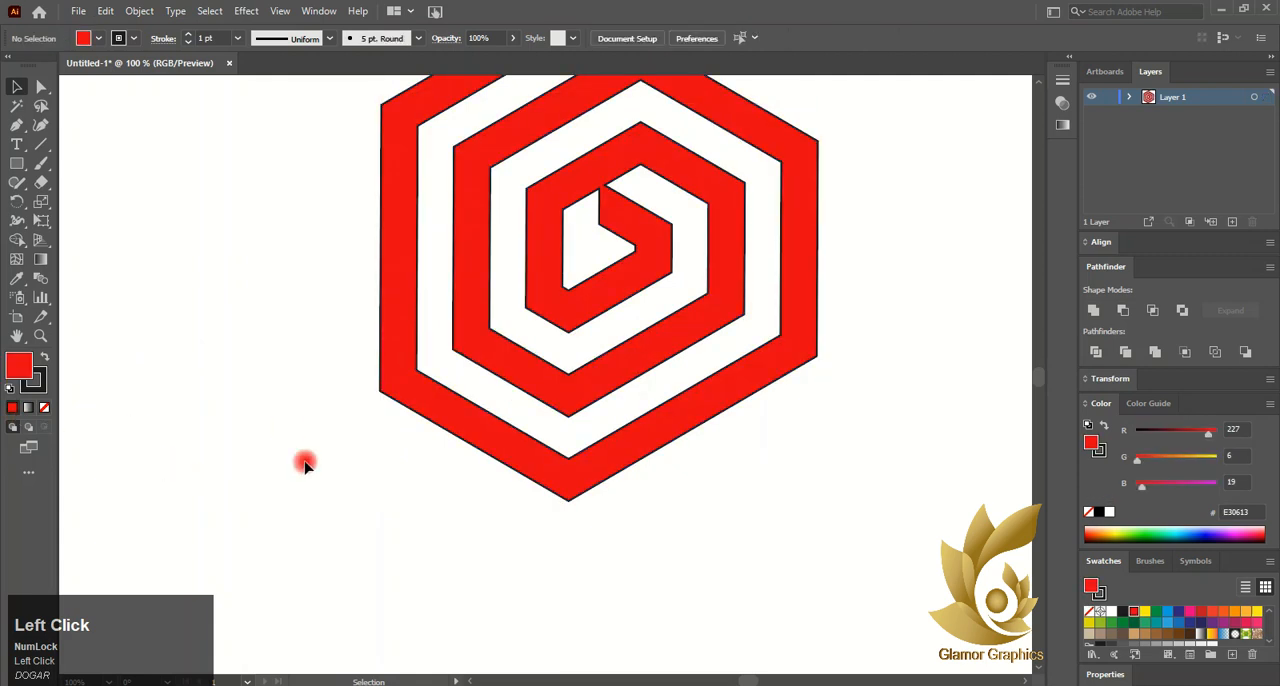
- Remove the dark stroke from the spiral so that it has only a fill
scroll(440, 427, up, 3)
click(40, 384)
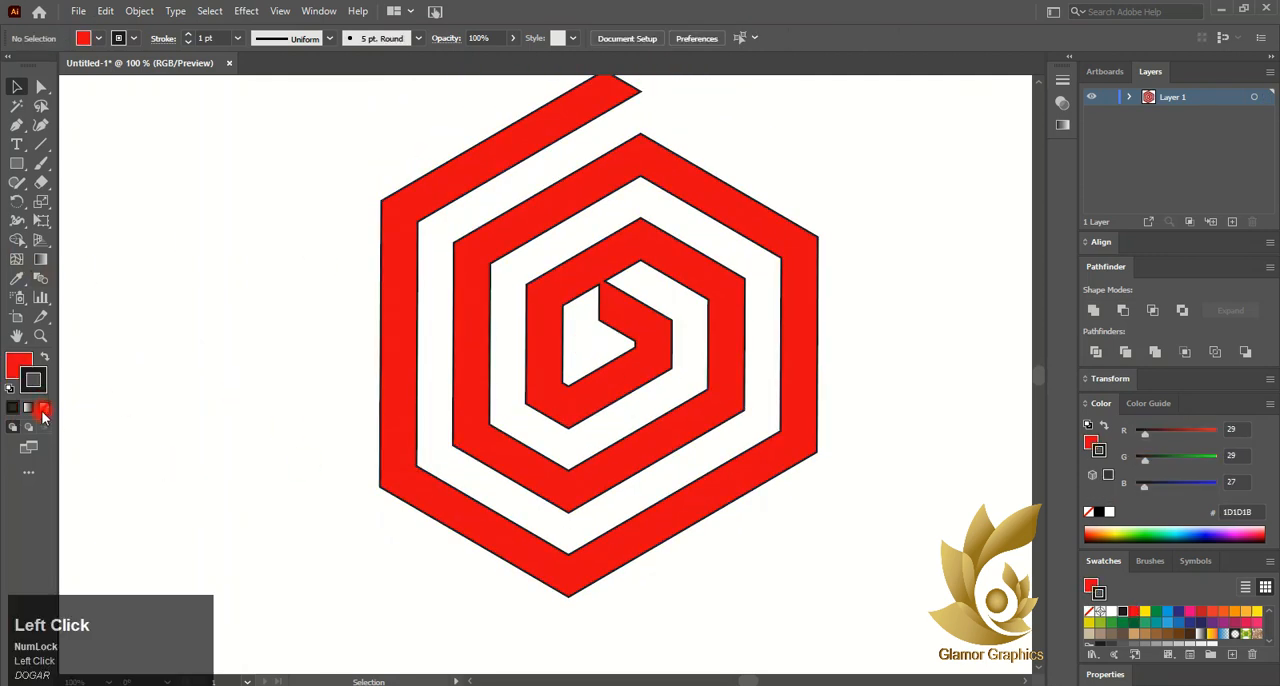
click(44, 408)
click(17, 367)
click(461, 355)
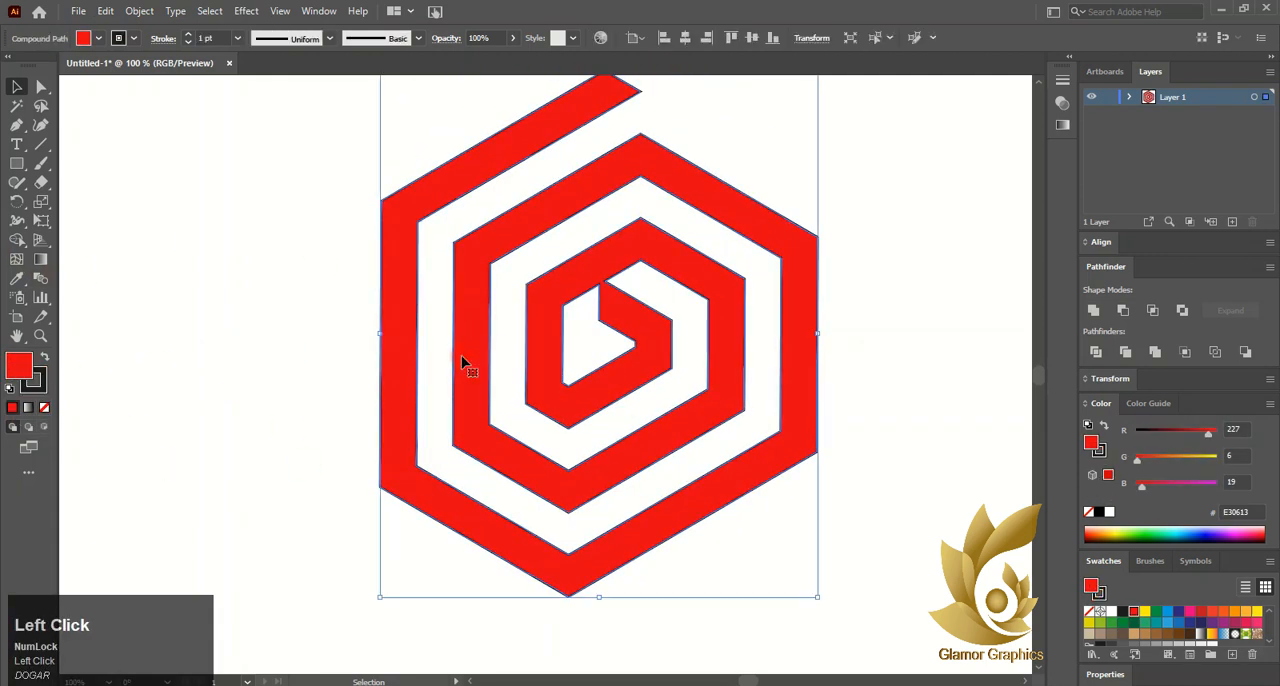
click(37, 384)
click(44, 408)
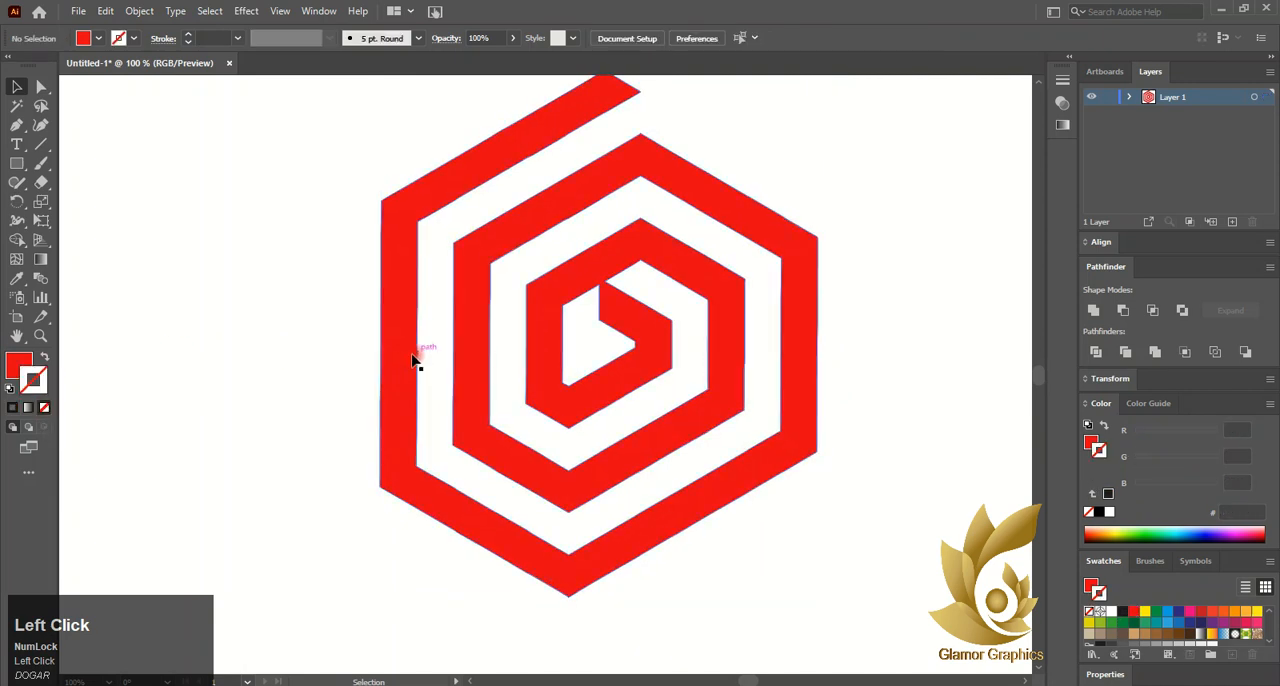
- Draw a rectangle that covers the whole artboard as a background
scroll(146, 246, down, 1)
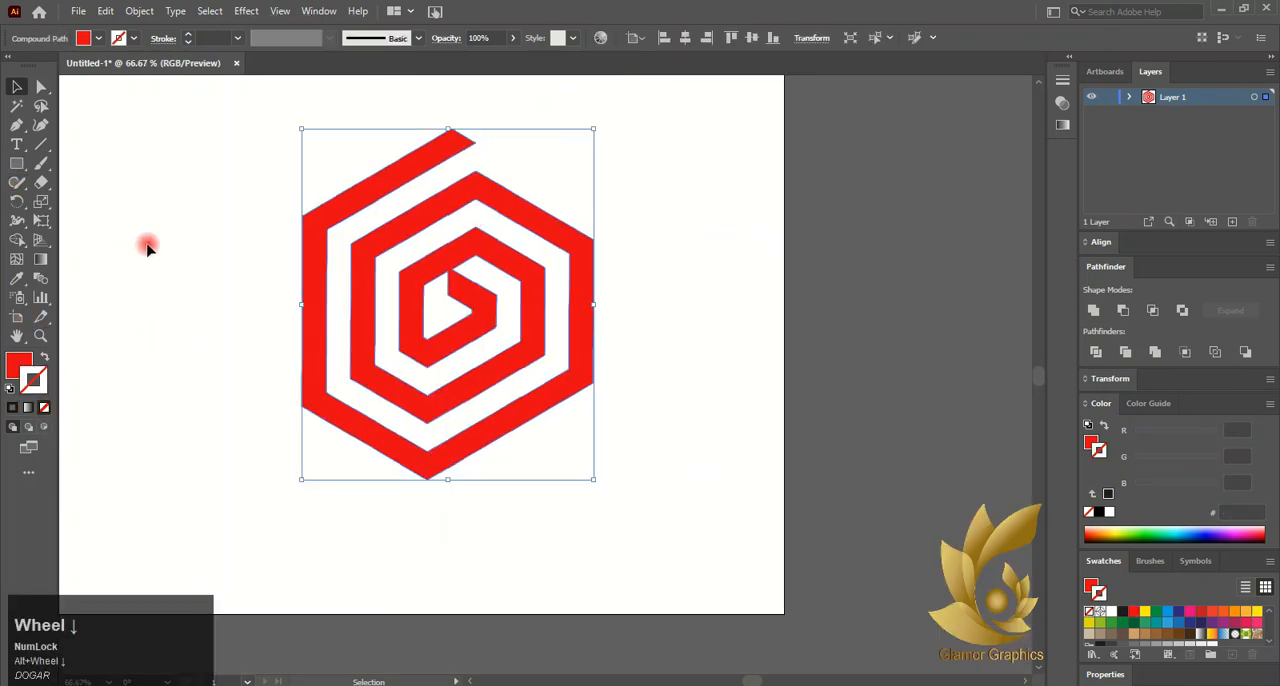
scroll(146, 246, left, 2)
scroll(146, 246, up, 1)
click(16, 163)
click(146, 135)
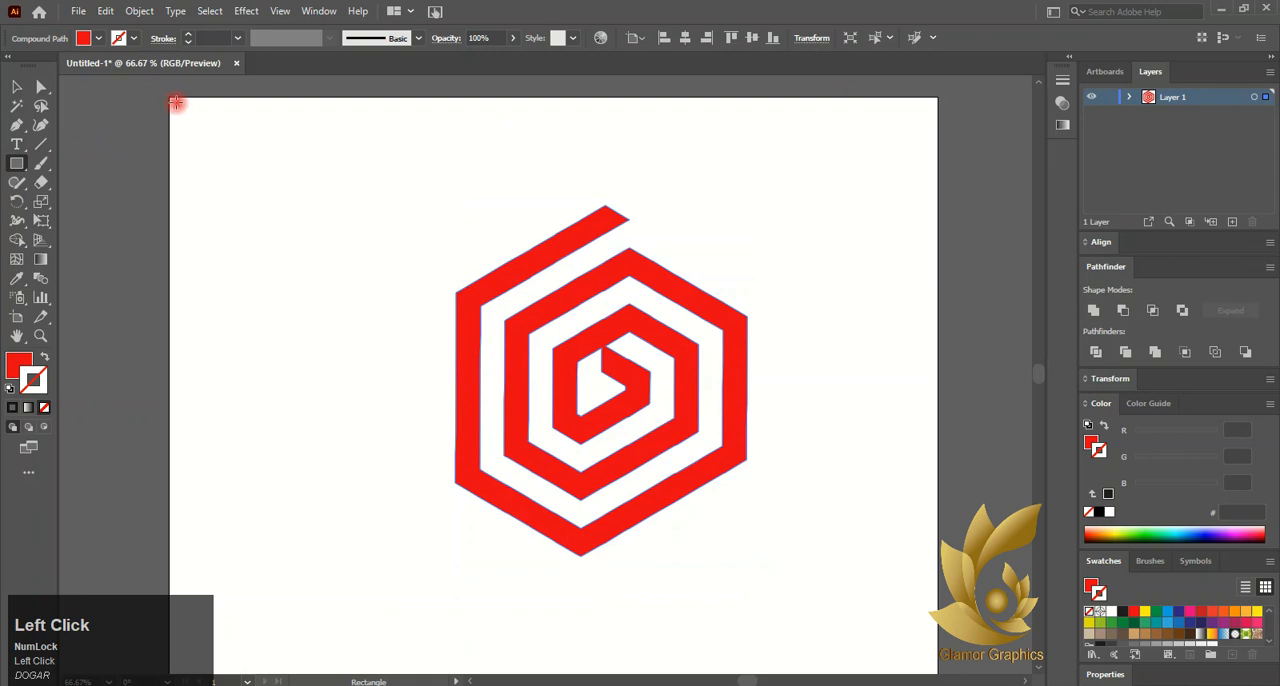
scroll(178, 108, down, 1)
drag(168, 76, 938, 617)
drag(163, 321, 168, 322)
scroll(329, 363, up, 2)
- Fill the background rectangle with black (000000) and send it behind the spiral
click(20, 377)
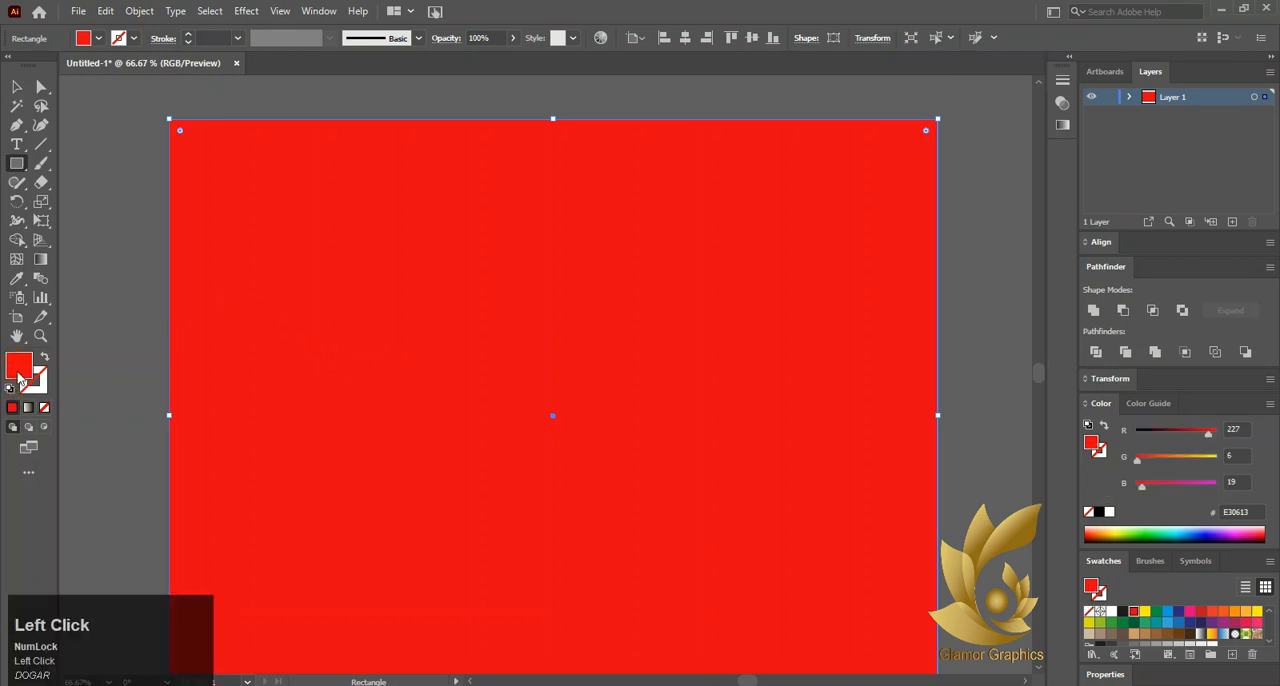
click(1104, 508)
right_click(401, 293)
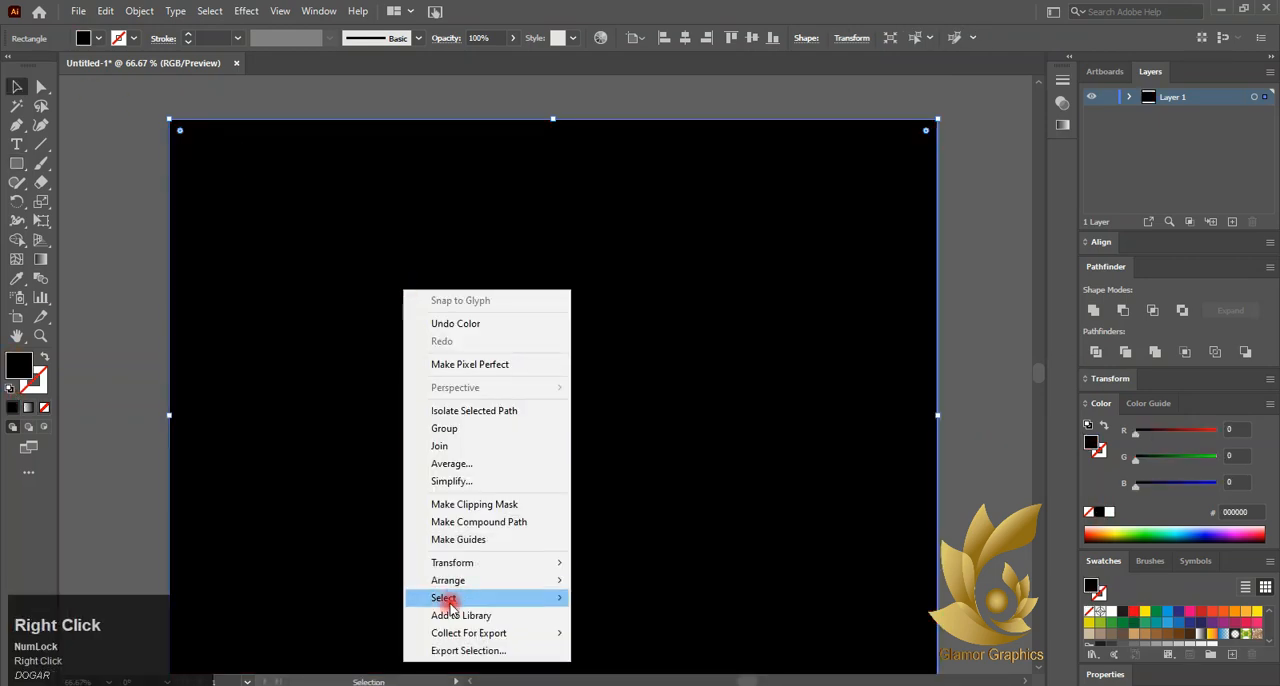
mouse_move(430, 594)
click(590, 634)
- Move the spiral to the middle of the black background and fill it with white (FFFFFF)
scroll(566, 393, down, 1)
drag(566, 393, 563, 440)
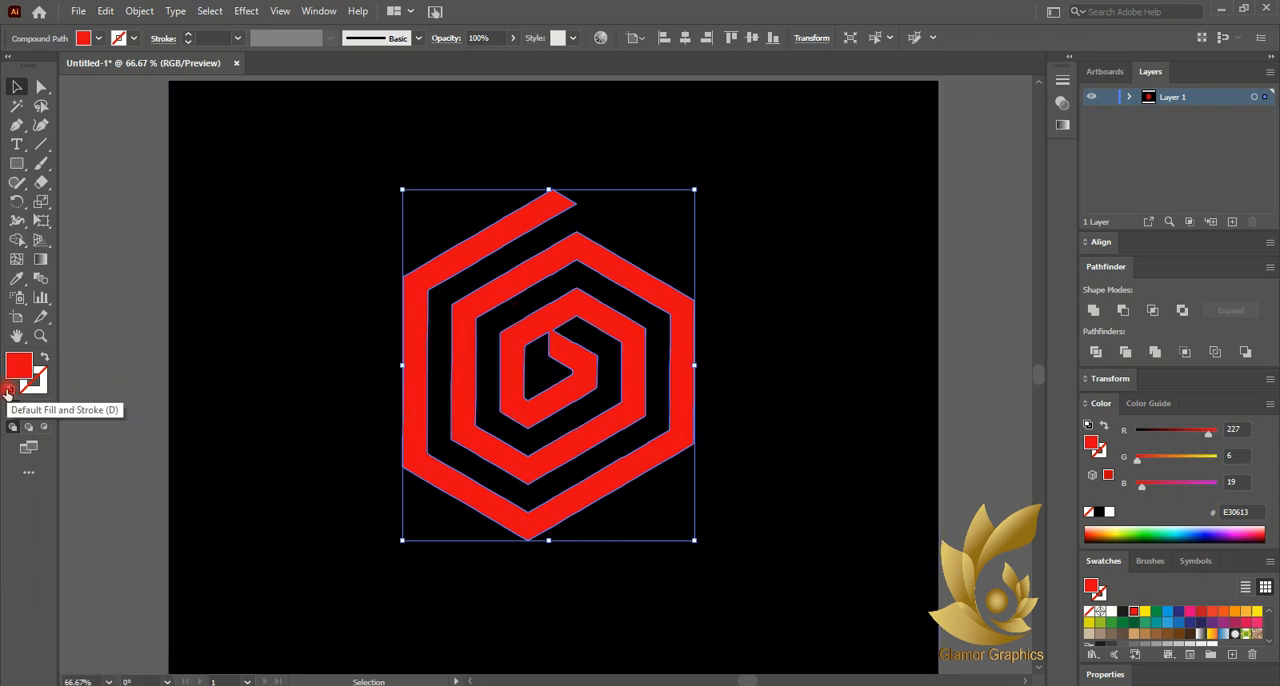
click(1099, 511)
click(117, 346)
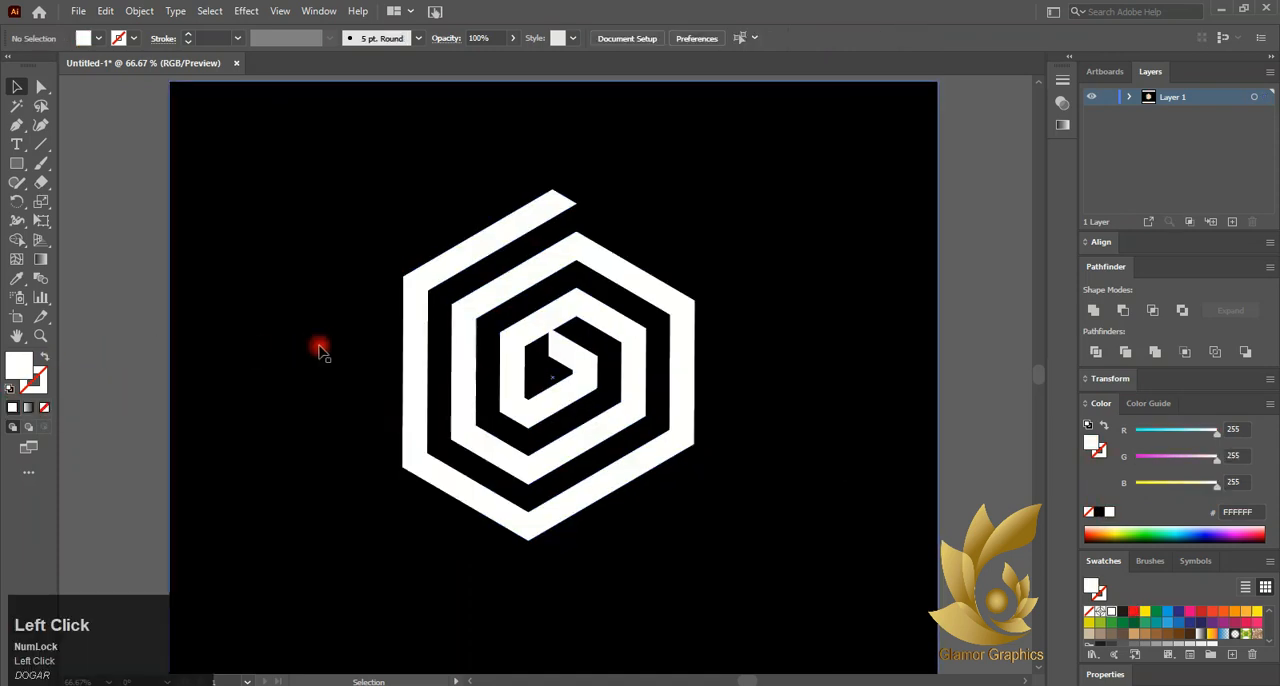
scroll(320, 345, down, 2)
scroll(255, 337, up, 2)
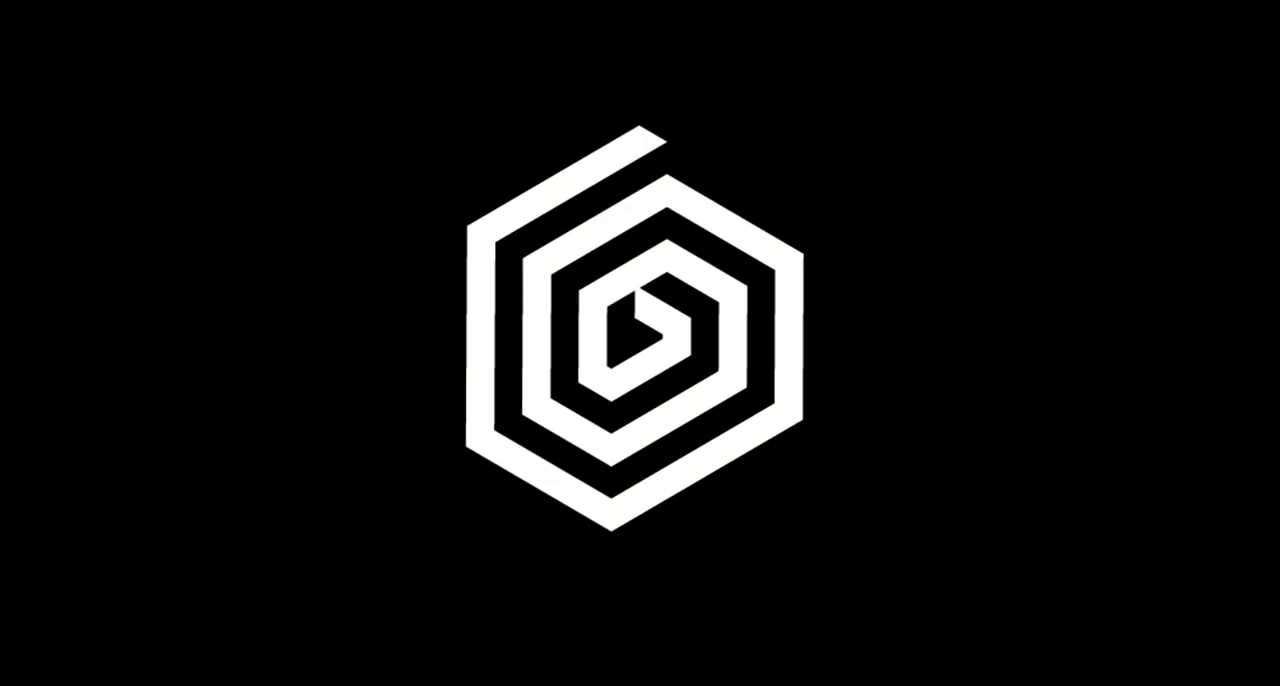